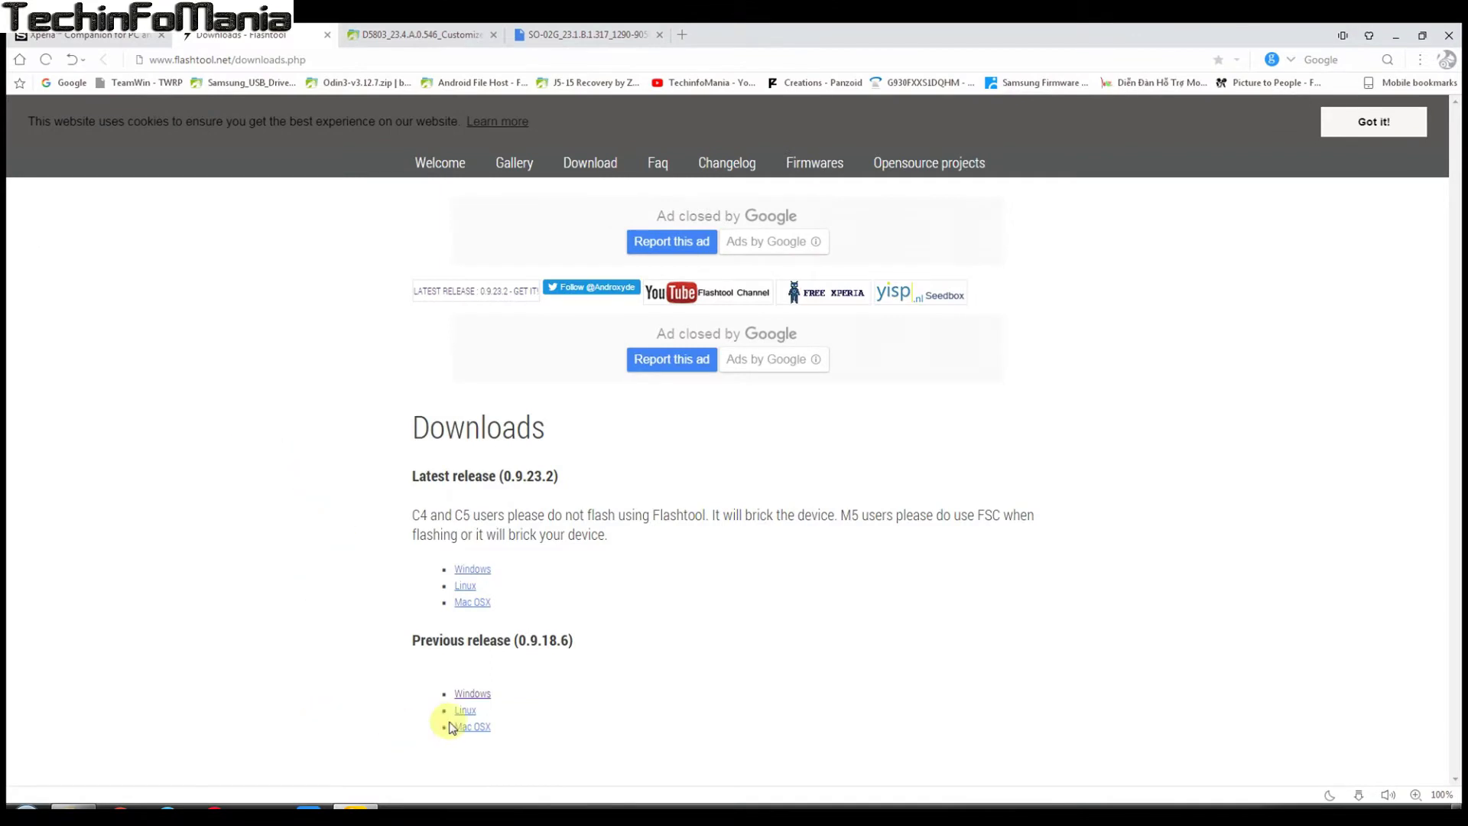
Compare the Latest 0.9.23.2 and Previous 0.9.18.6 release headings on the Downloads page.
left_click_drag(413, 641, 580, 642)
left_click(556, 644)
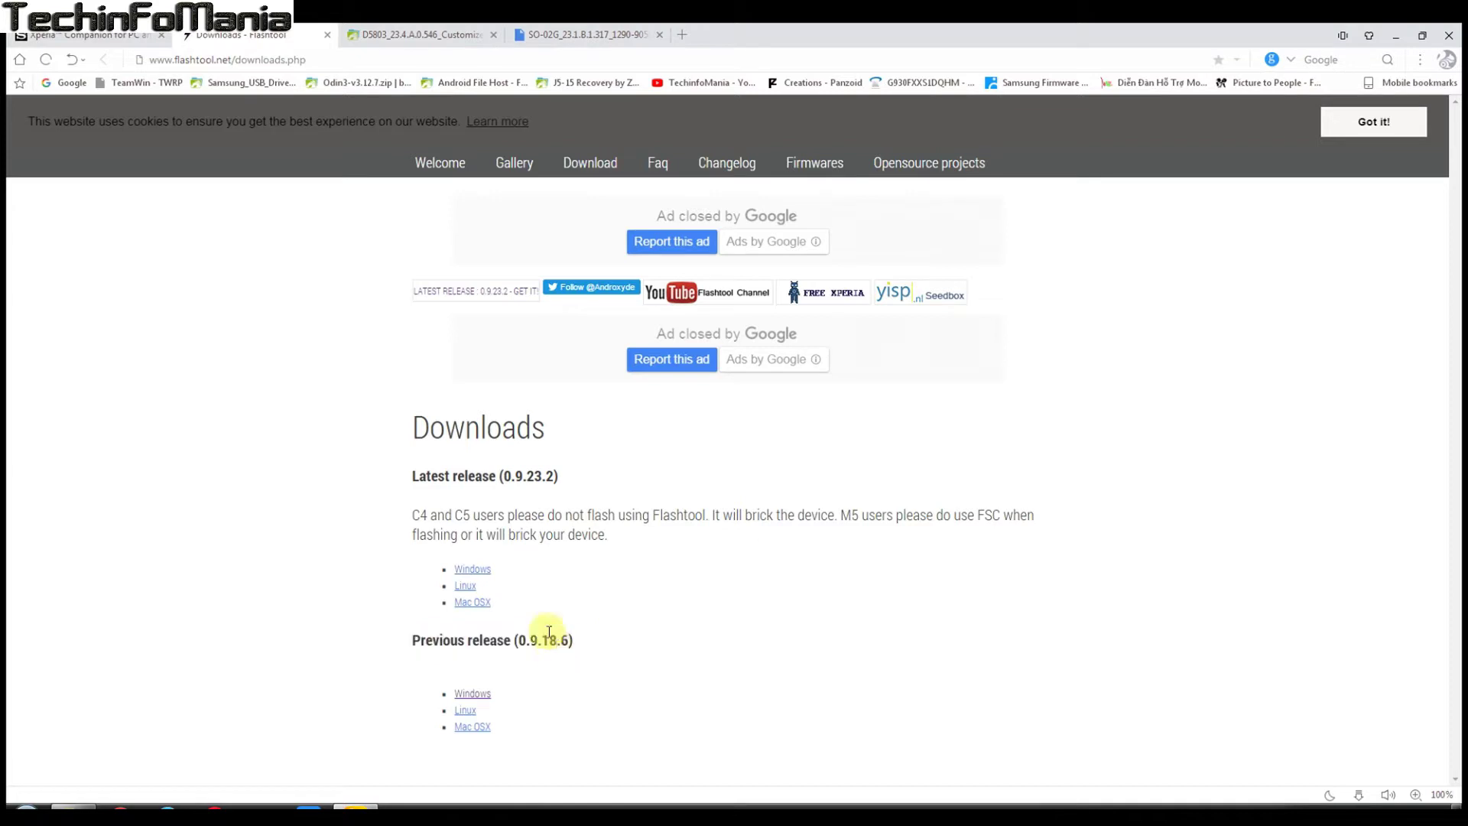
left_click_drag(412, 477, 559, 477)
left_click(533, 478)
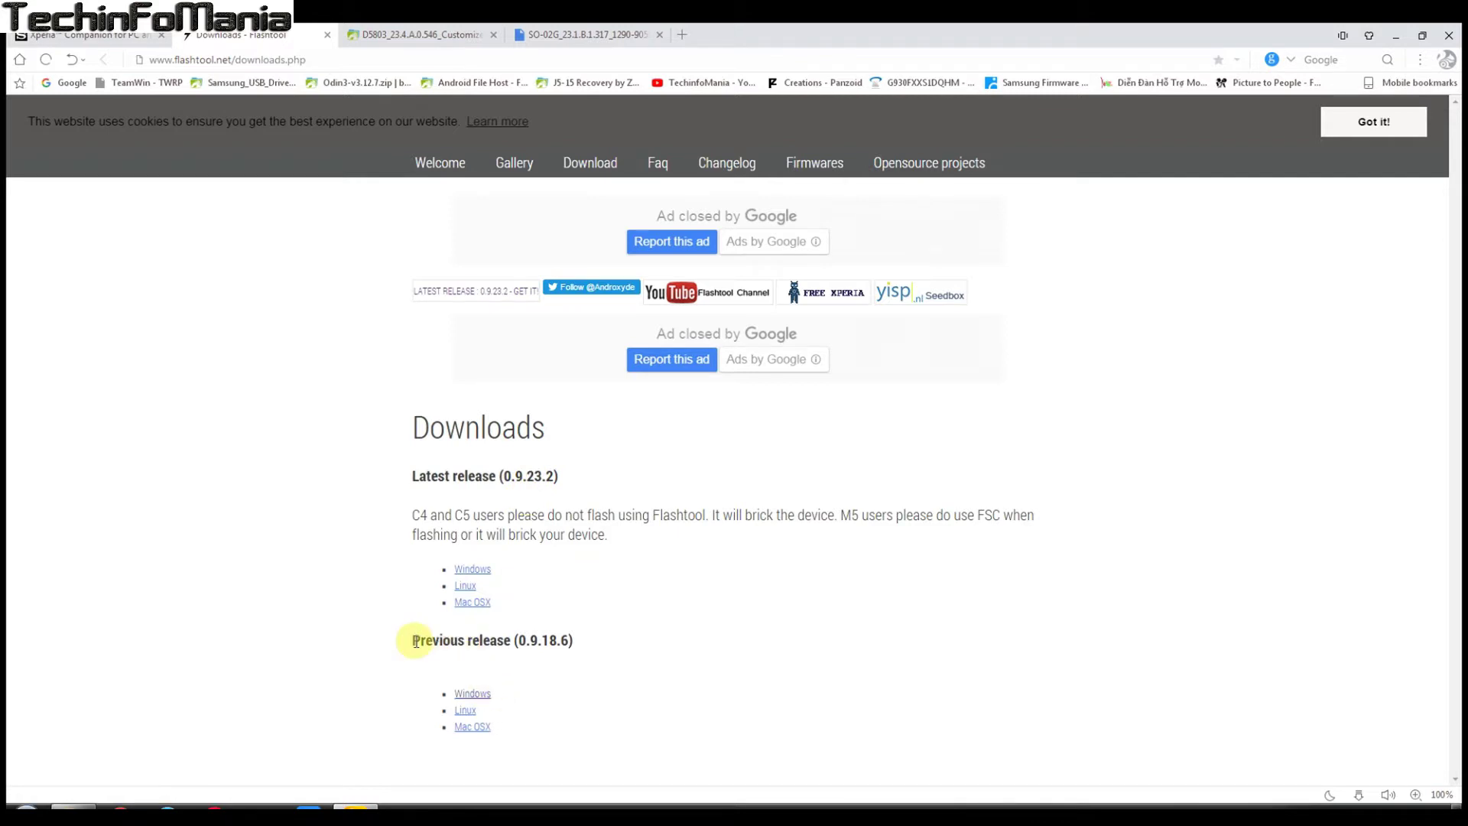
left_click_drag(426, 640, 573, 644)
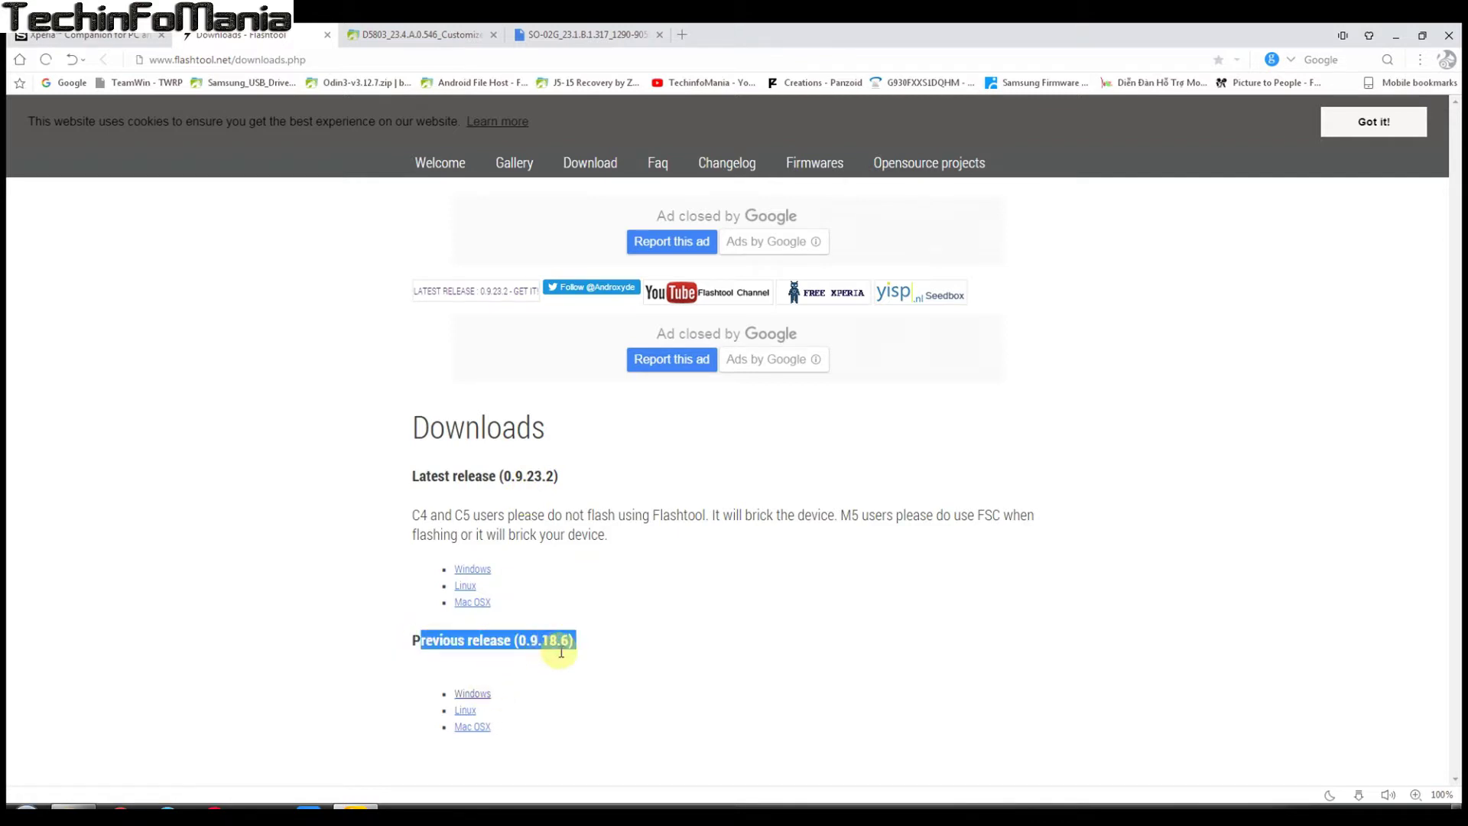
Open the Windows download of release 0.9.18.6, discard the Uploaded.to mirror tab, and return to D5803.
left_click(475, 693)
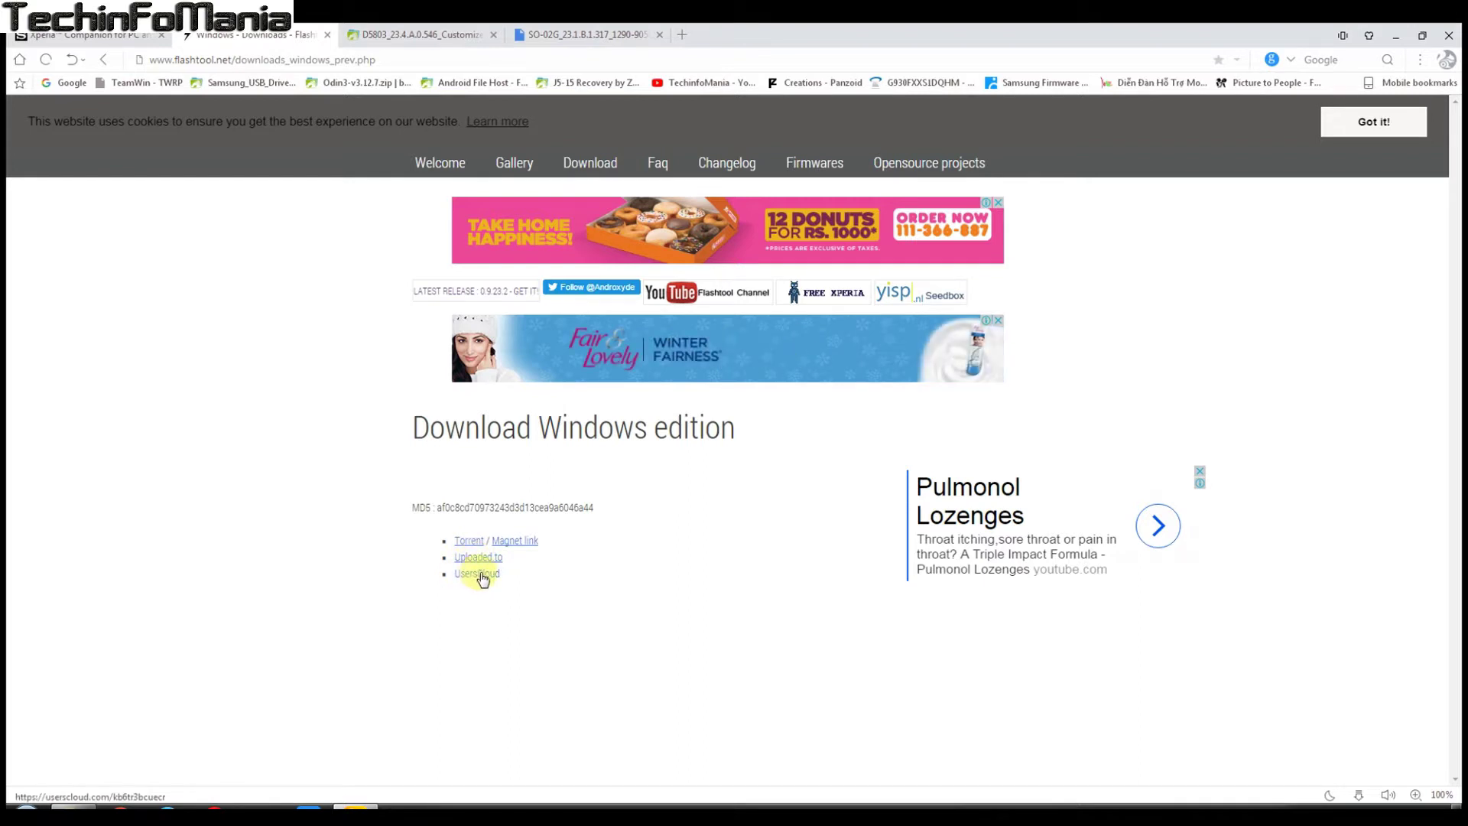
middle_click(470, 556)
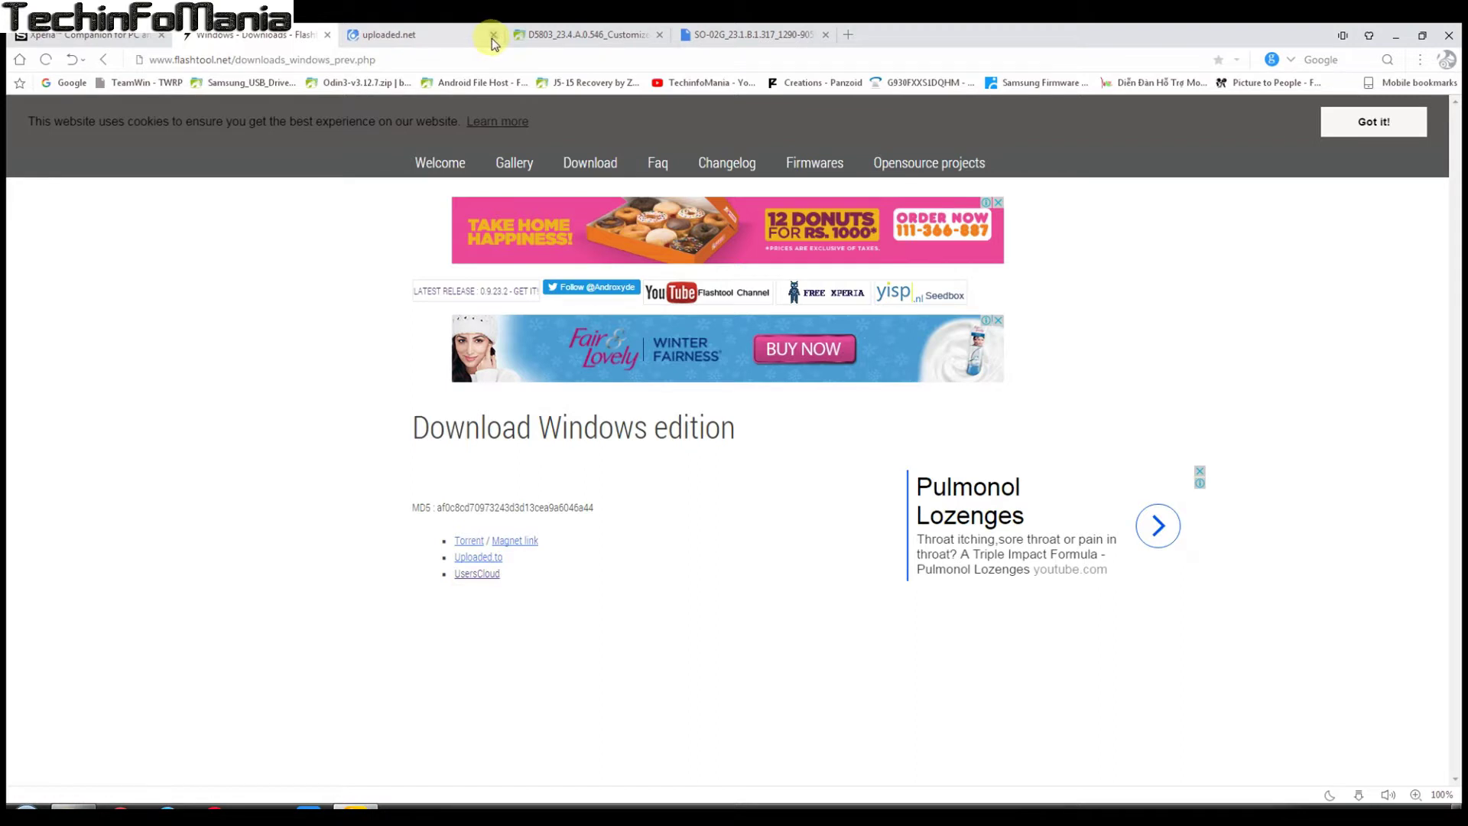
left_click(493, 34)
left_click(448, 35)
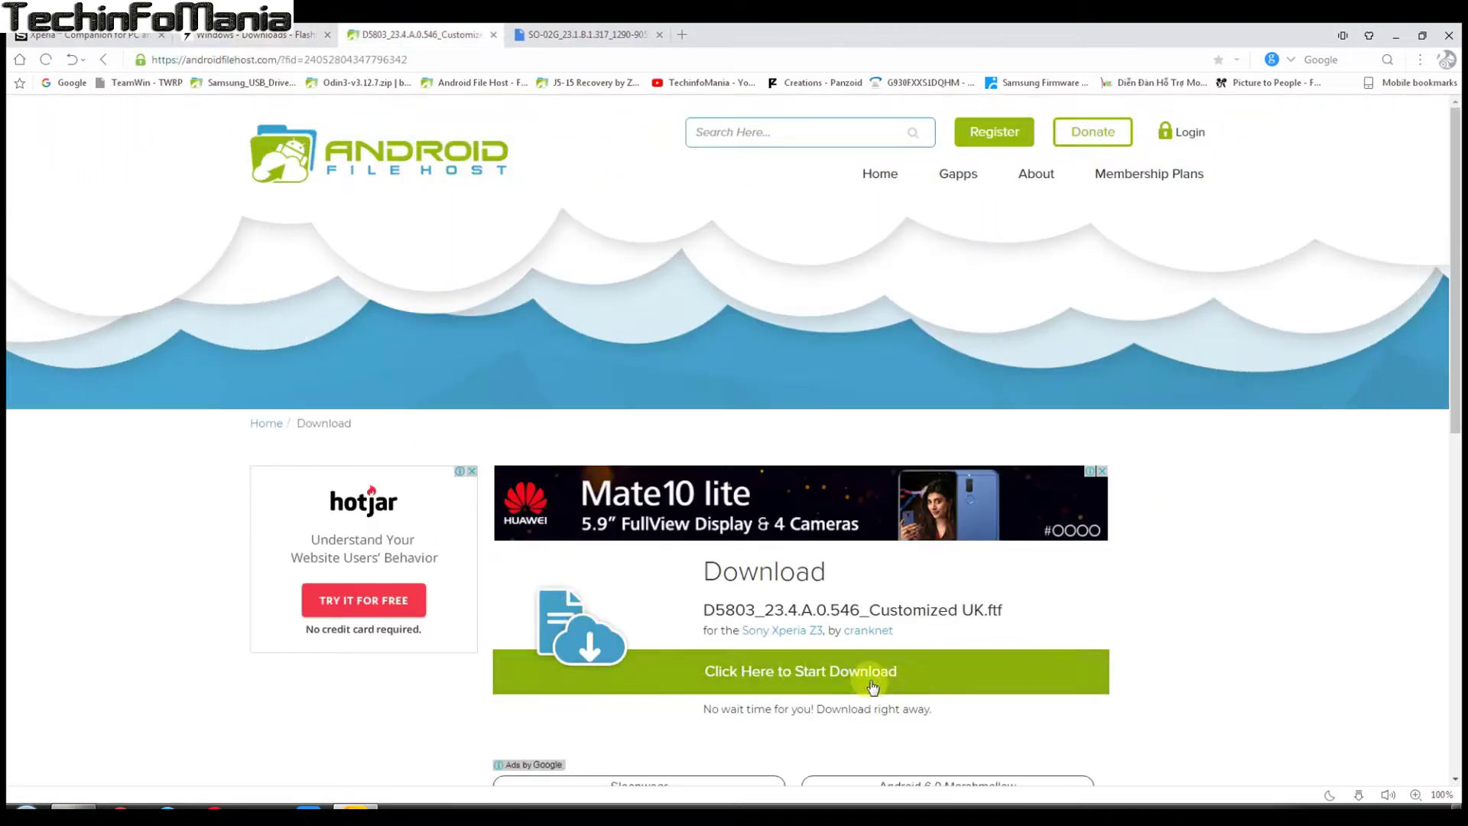
Check the D5803 and SO-02G firmware file names, then bring up the Docomo Xperia Z3 Compact folder.
left_click_drag(706, 609, 1004, 608)
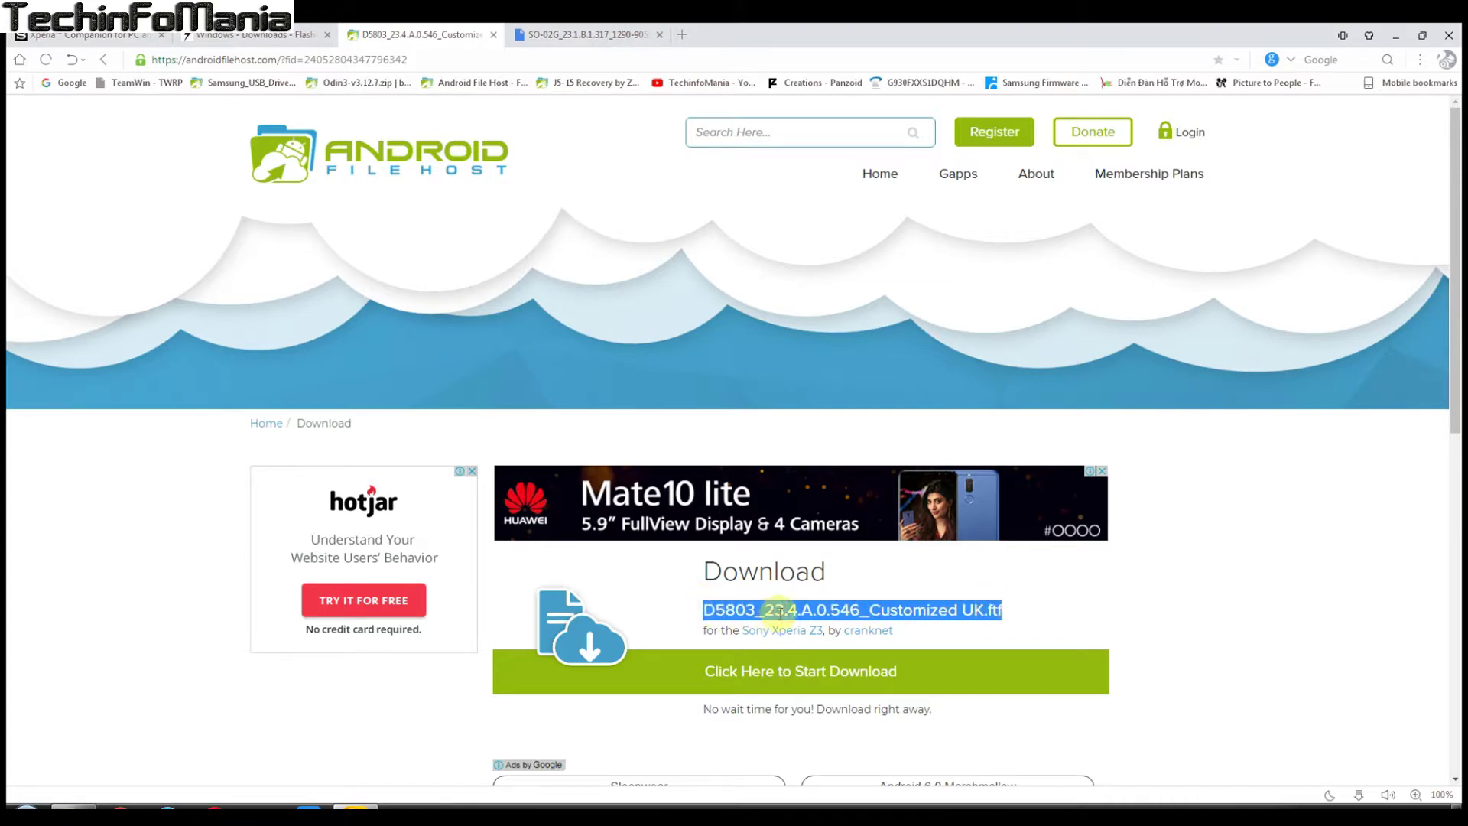
left_click(676, 613)
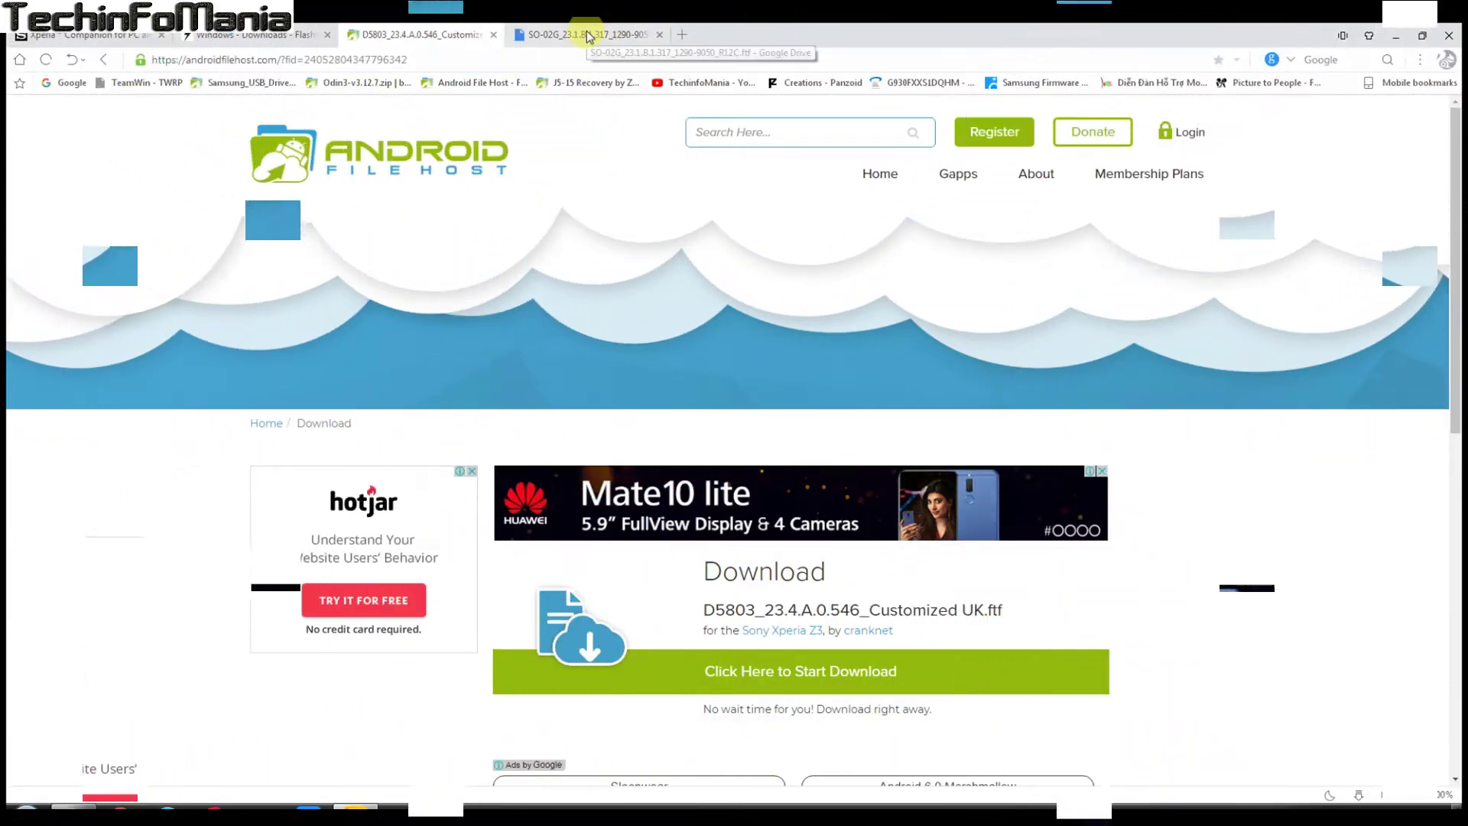
left_click(588, 35)
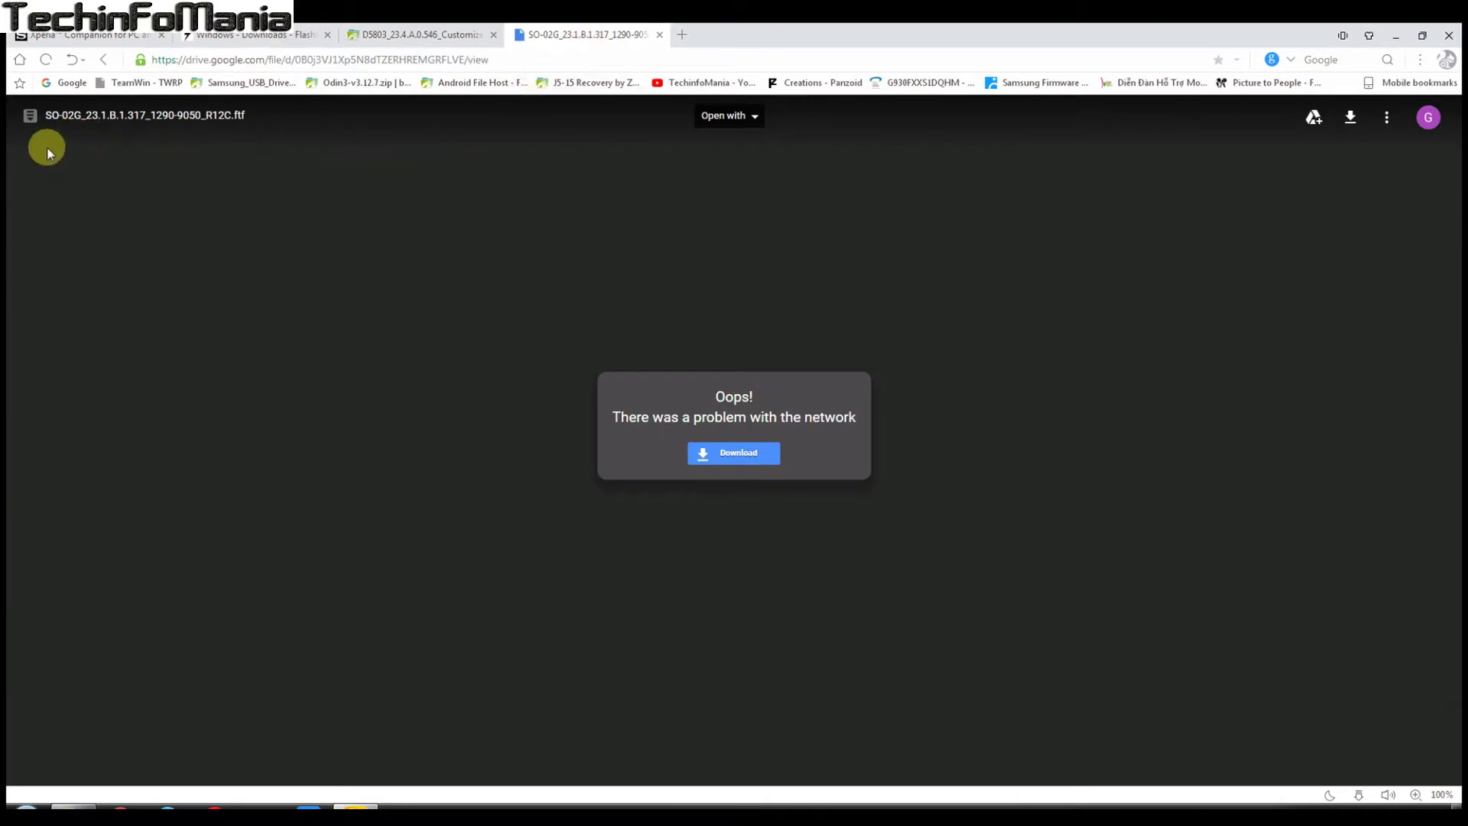
left_click_drag(44, 115, 239, 113)
left_click(247, 114)
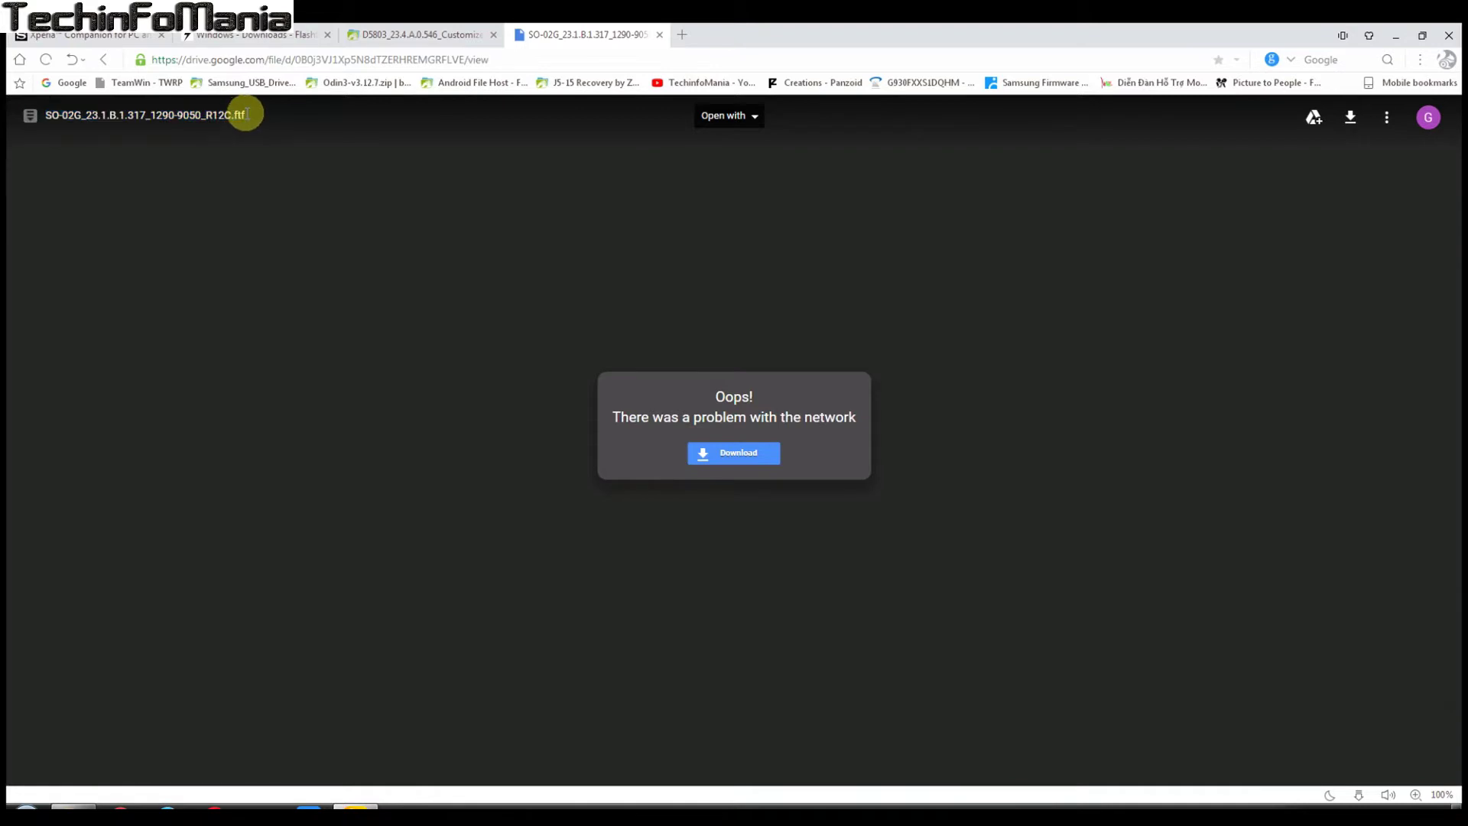
triple_click(239, 113)
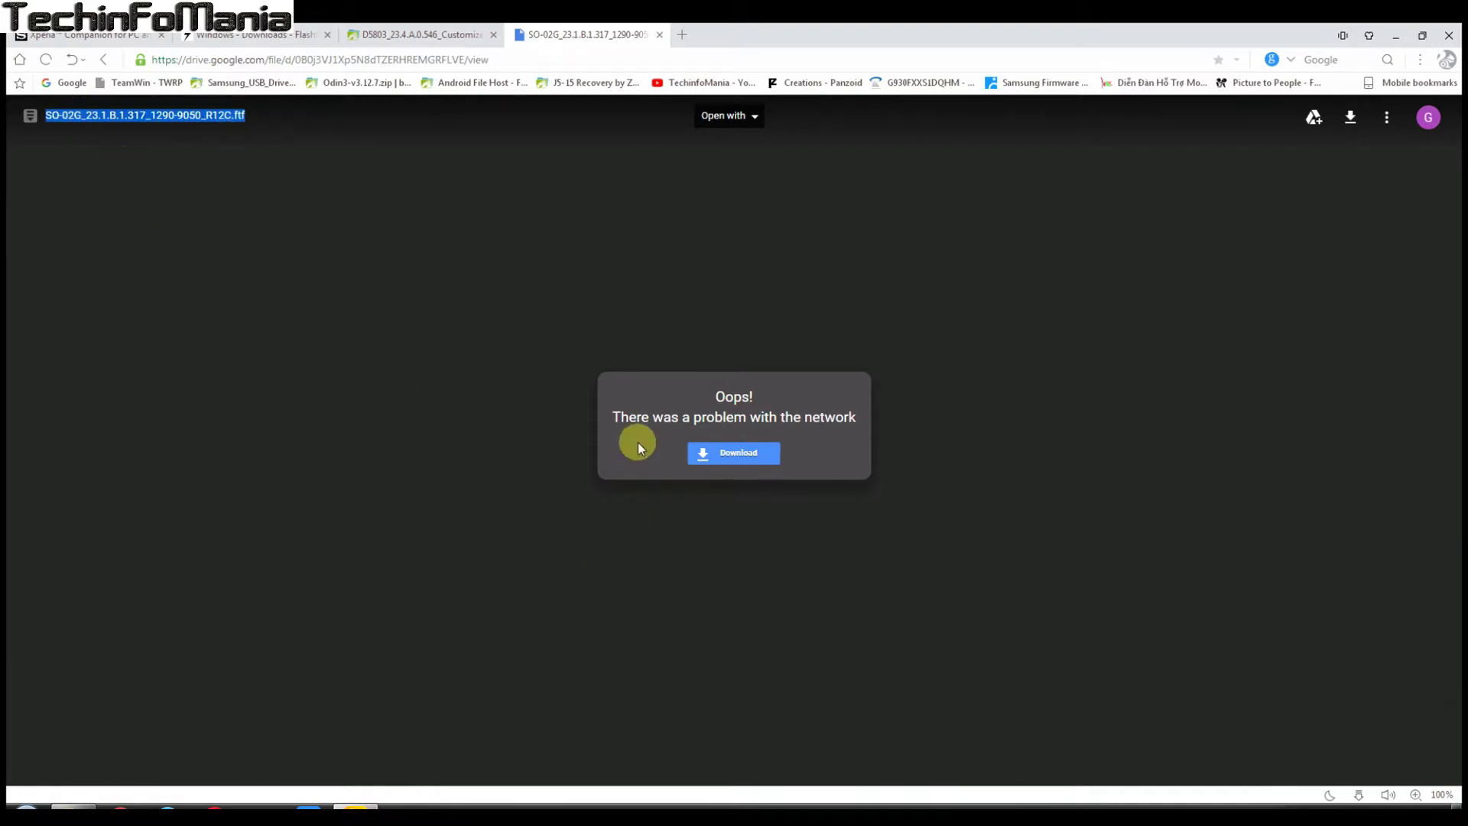
left_click(126, 115)
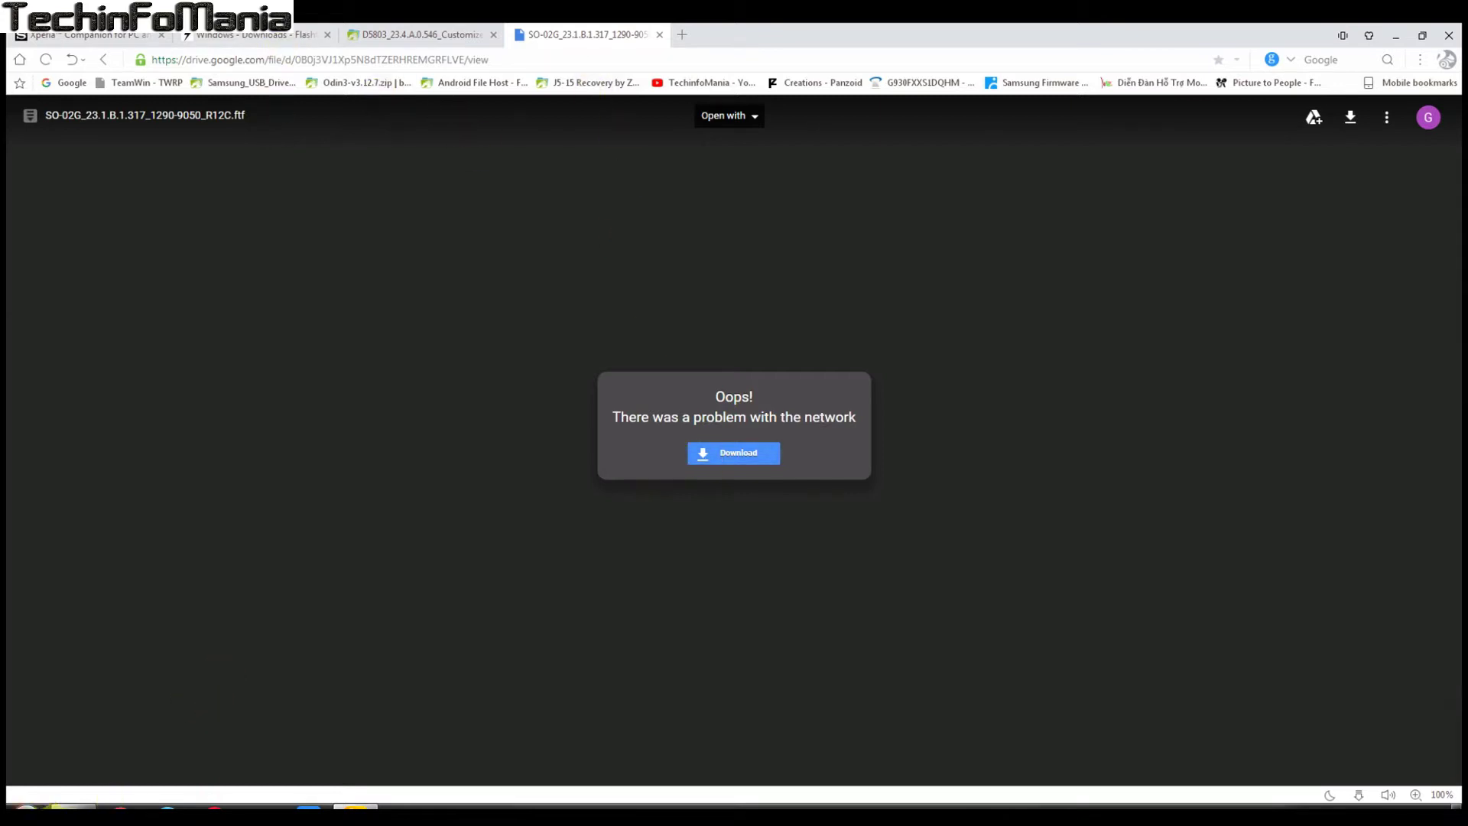
left_click(74, 807)
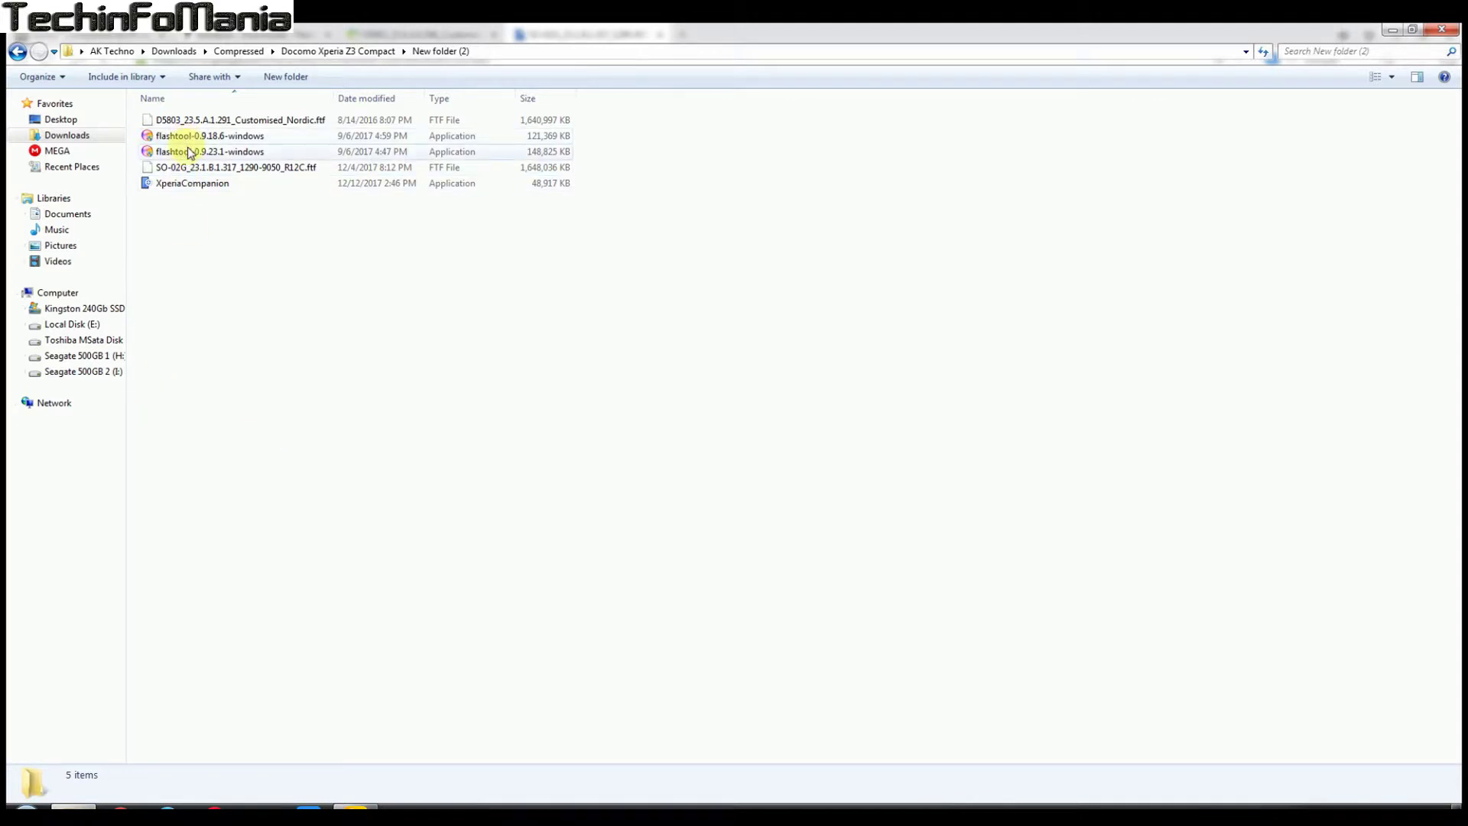
Select the SO-02G, D5803 and XperiaCompanion files, then launch the XperiaCompanion installer.
left_click(189, 170)
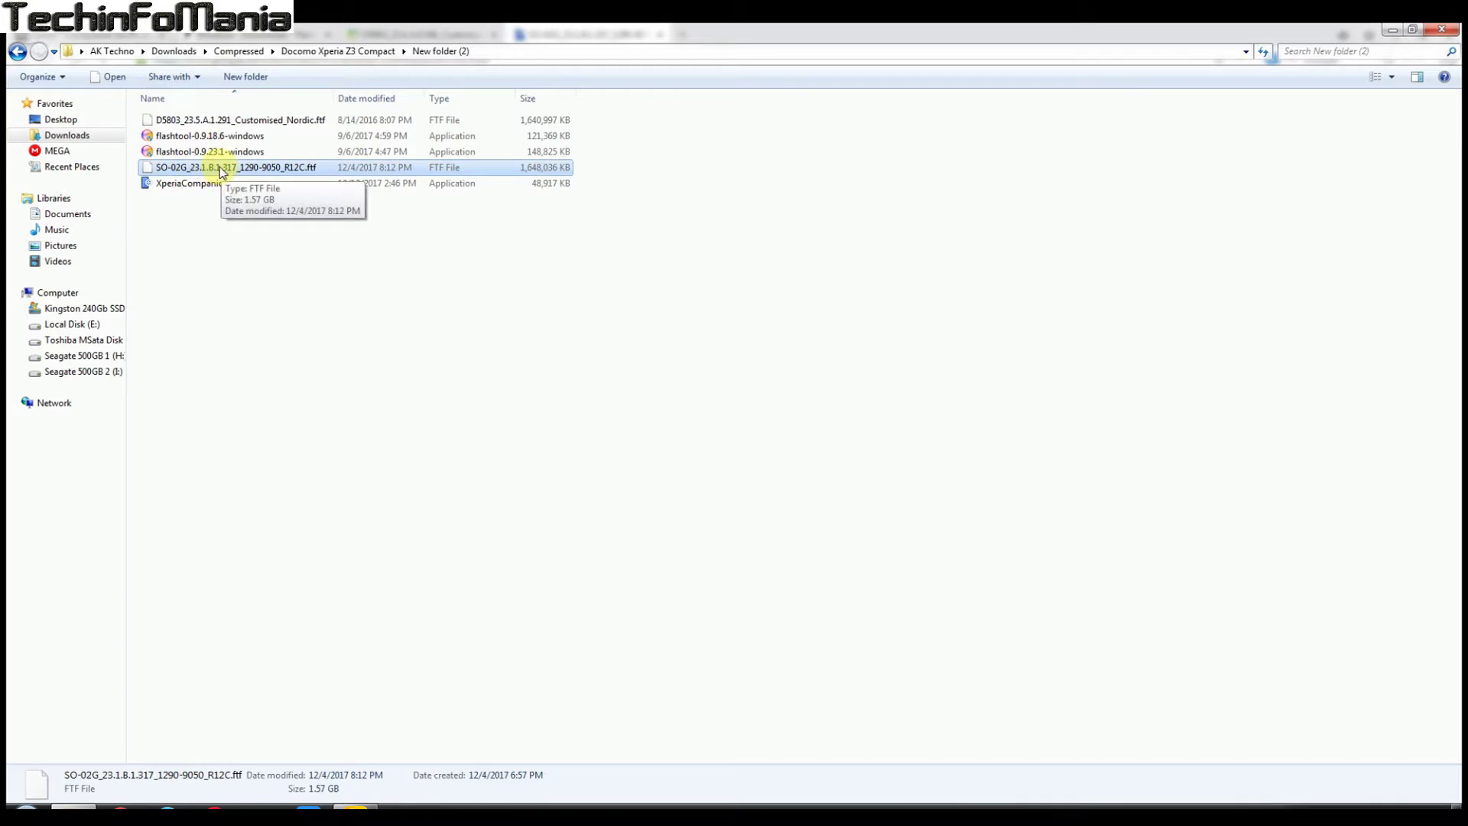
left_click(238, 122)
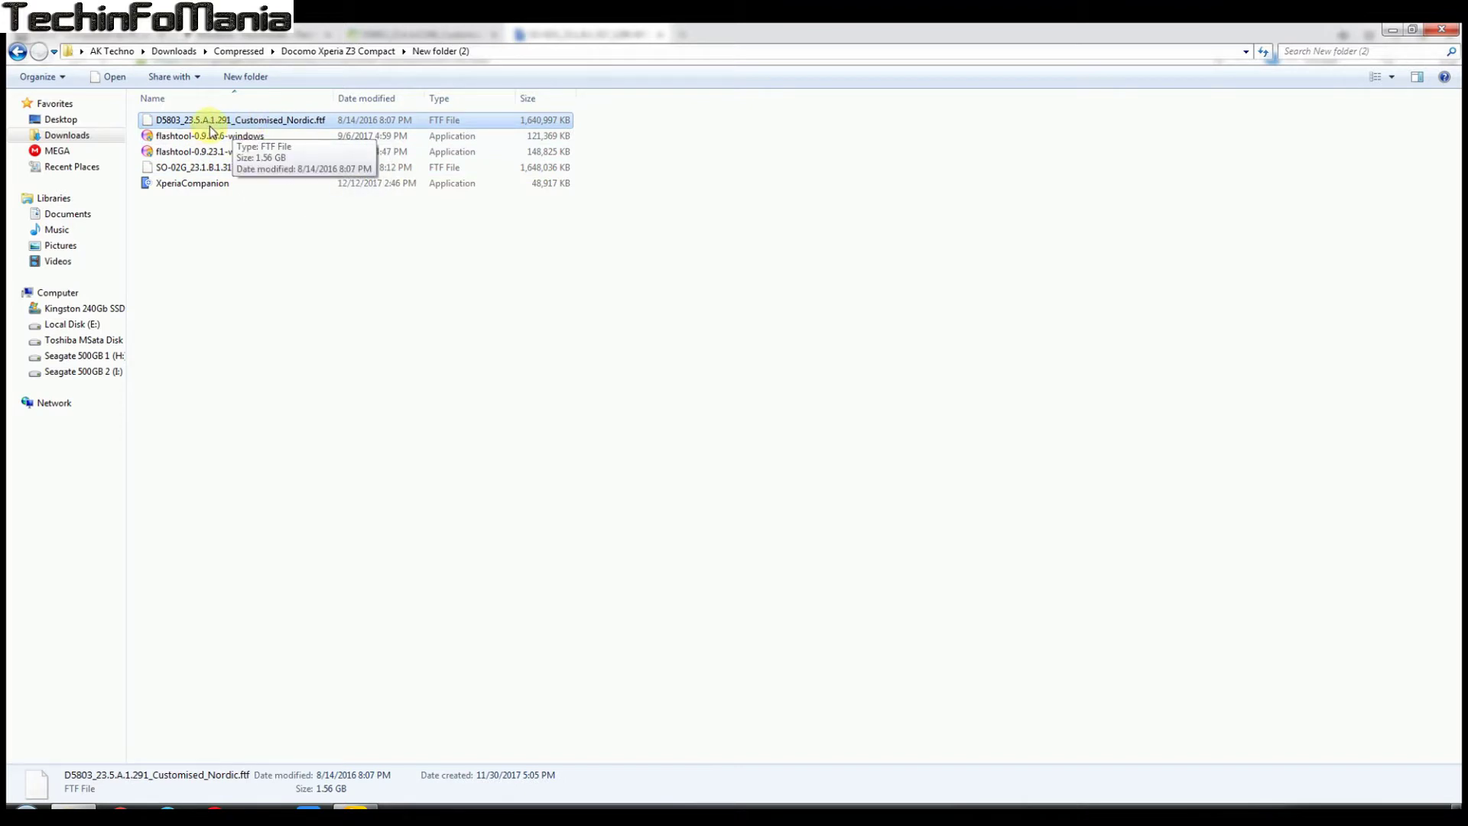
left_click(199, 184)
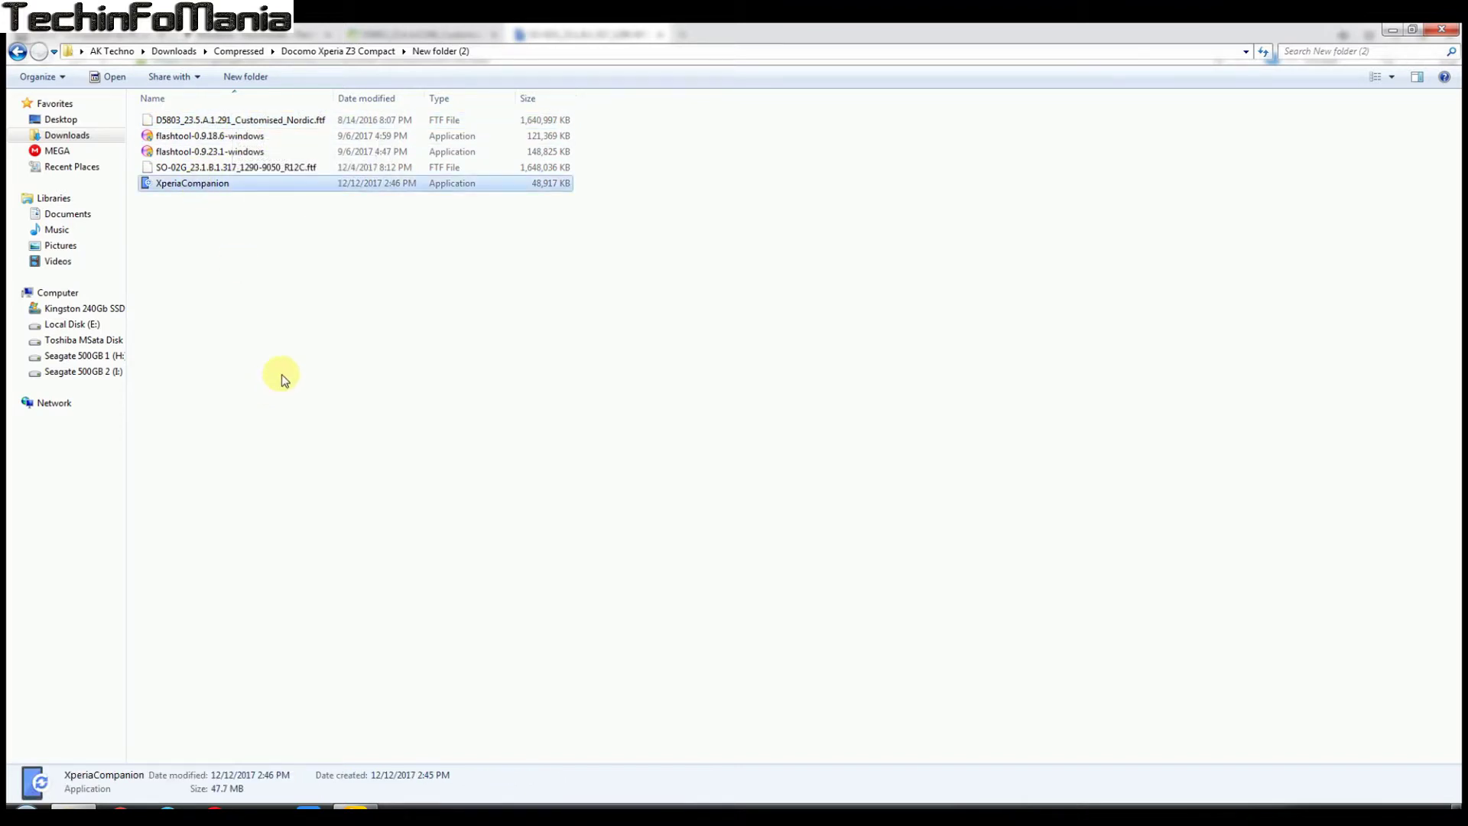
double_click(182, 184)
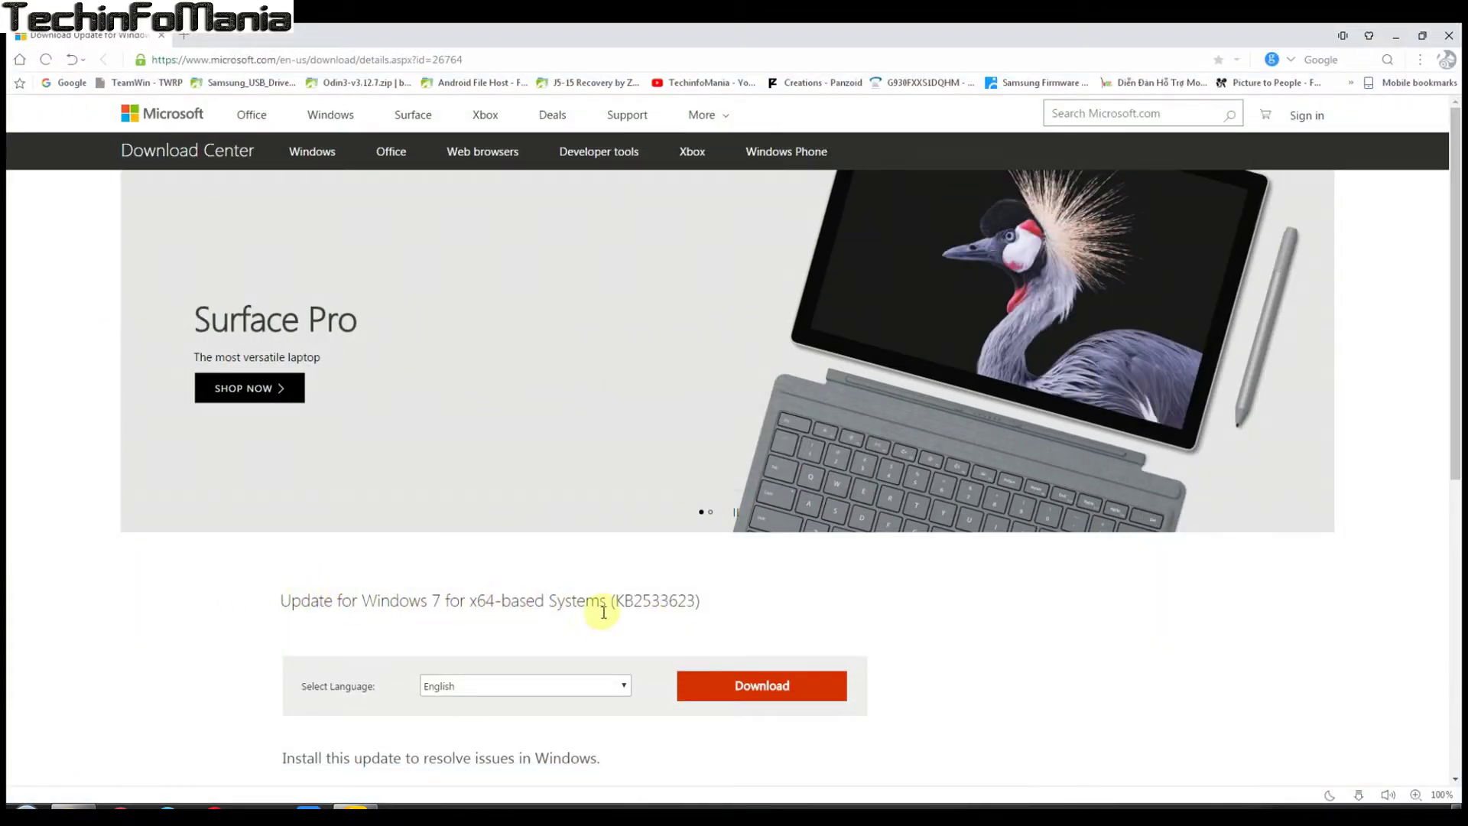
Download the KB2533623 update, saving it into Downloads\Compressed\Docomo Xperia Z3 Compact.
left_click(740, 689)
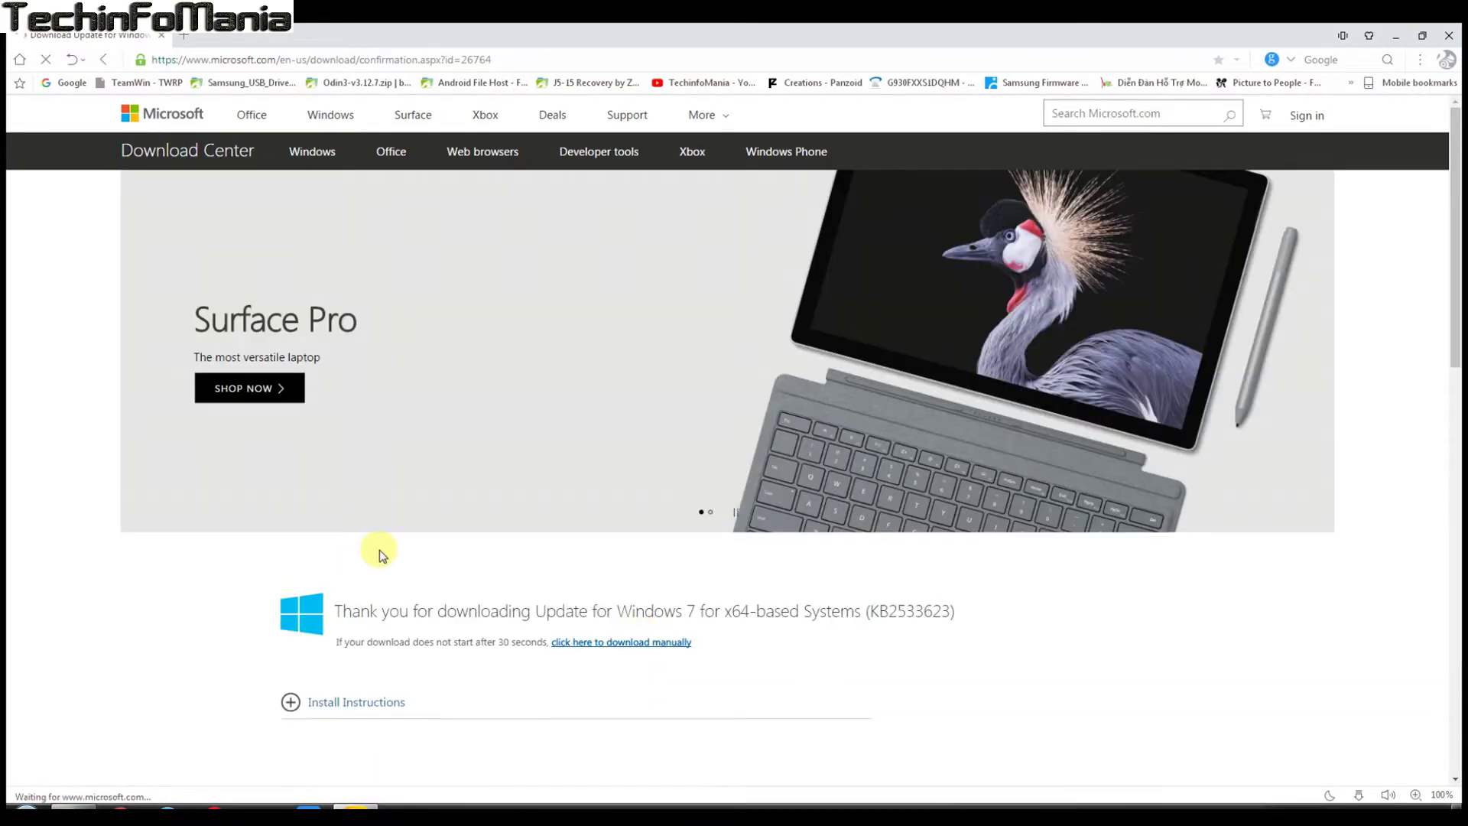
scroll(604, 600, "down", 1)
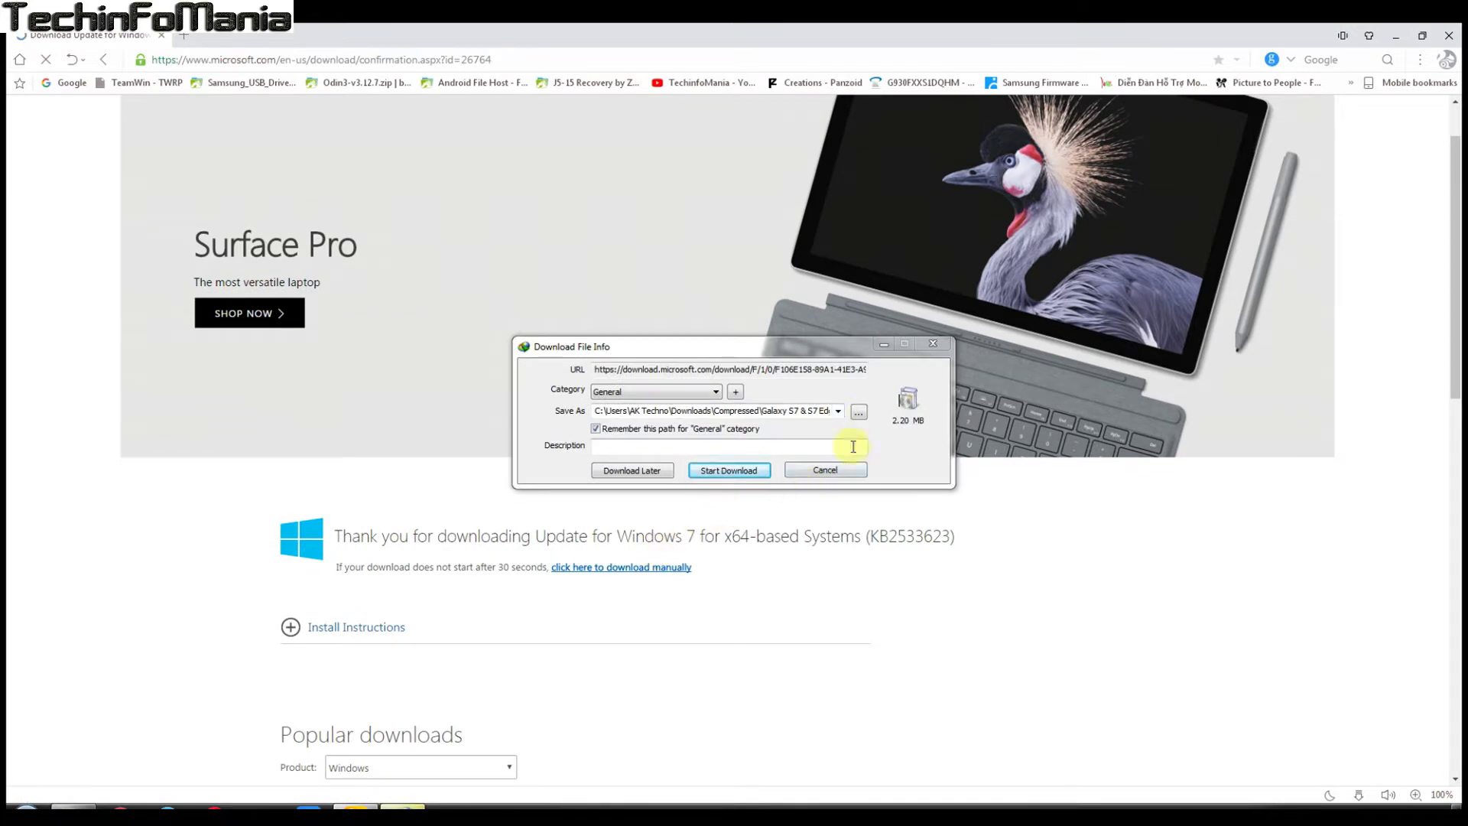
left_click(859, 415)
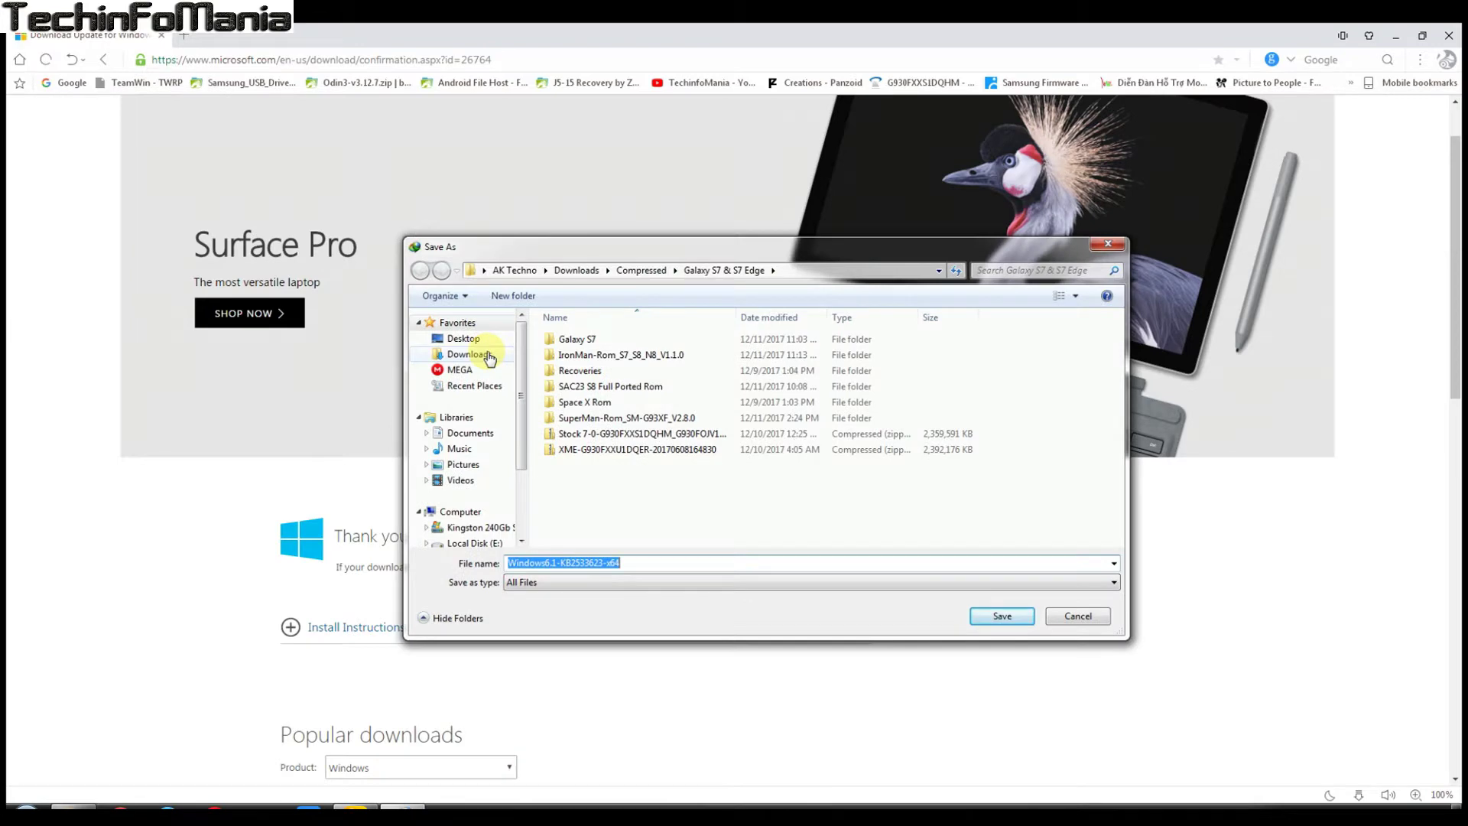
left_click(489, 355)
double_click(581, 339)
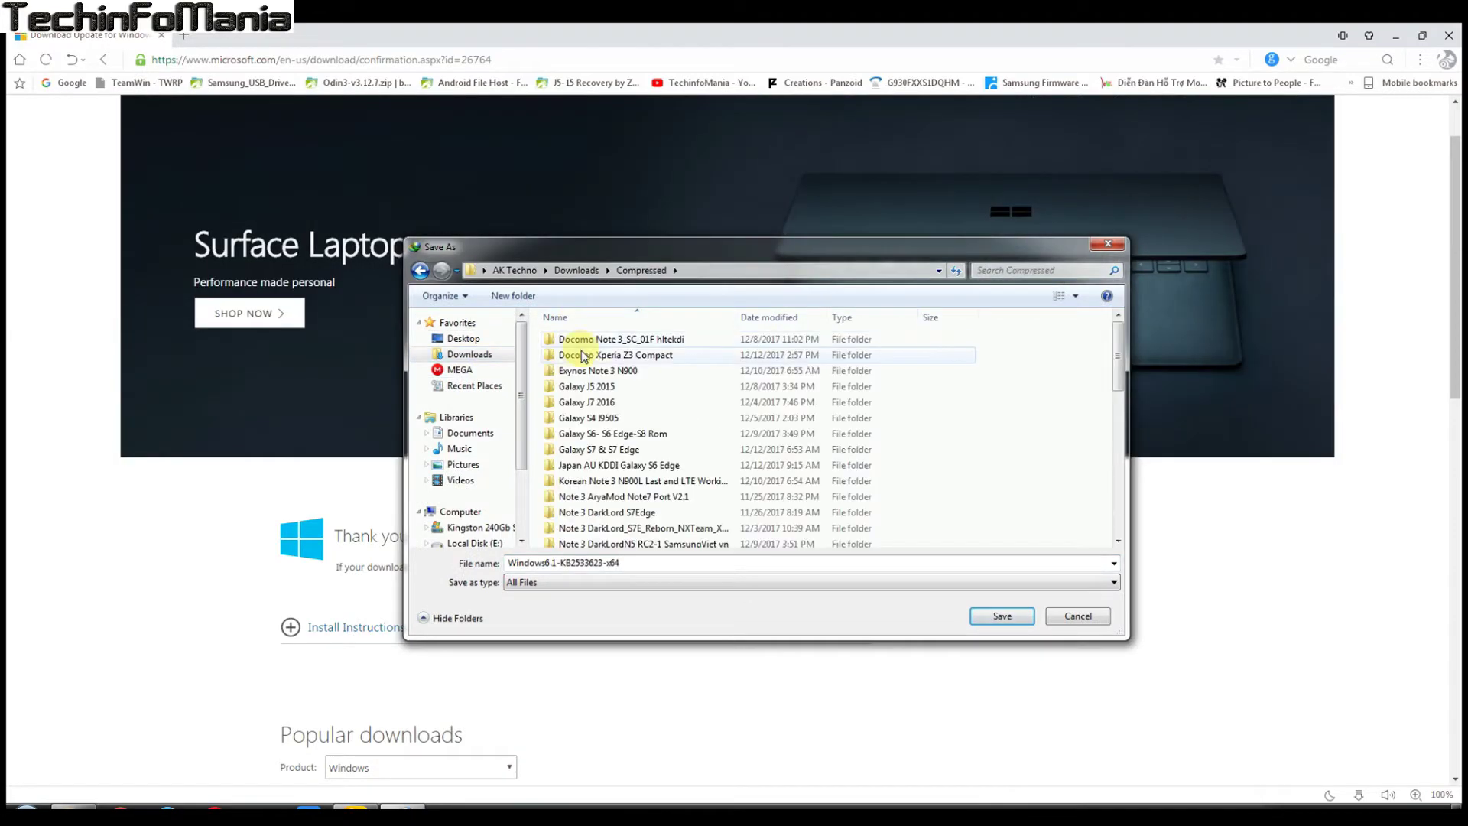
double_click(584, 356)
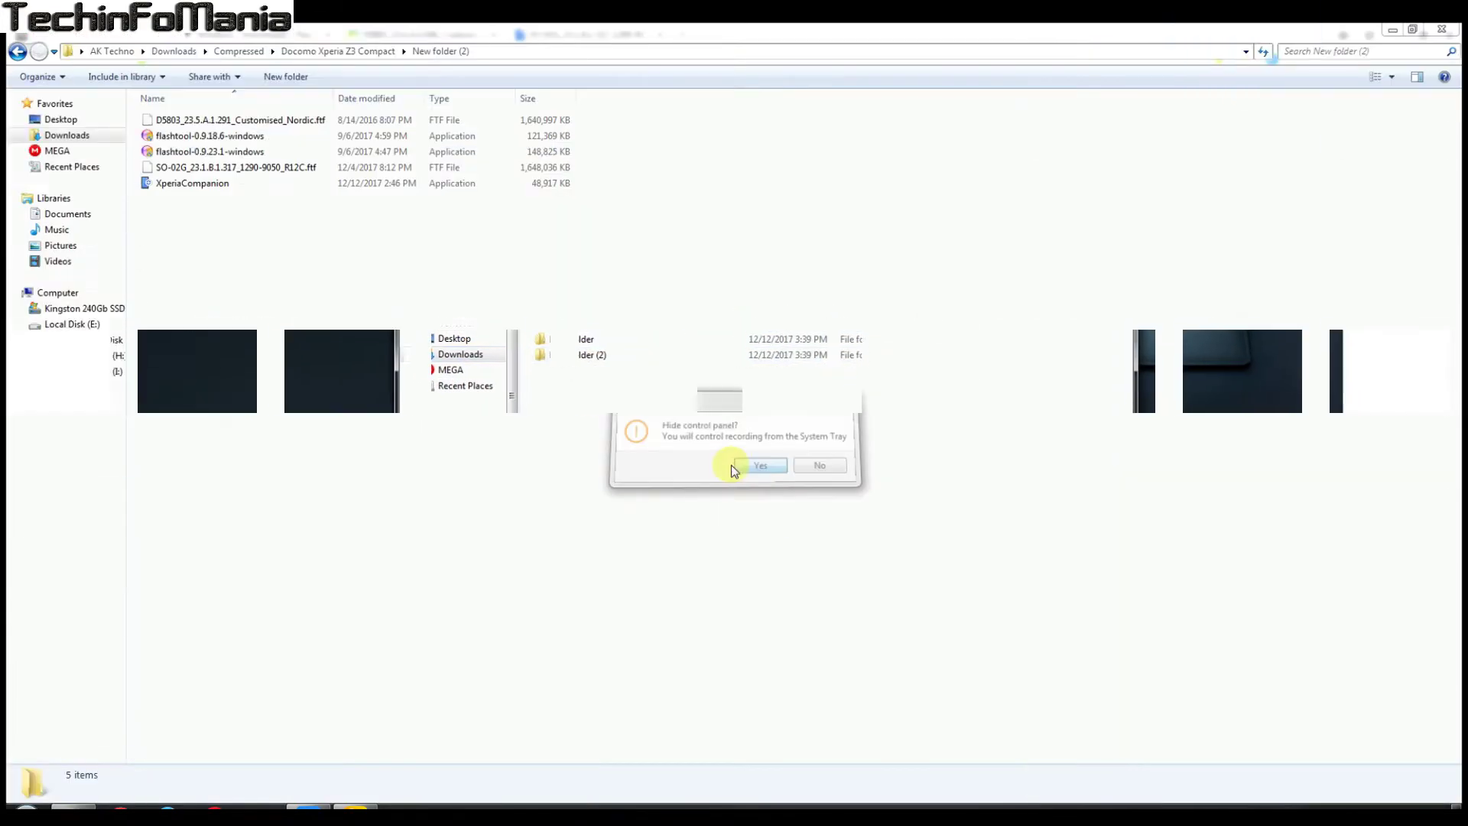
left_click(732, 465)
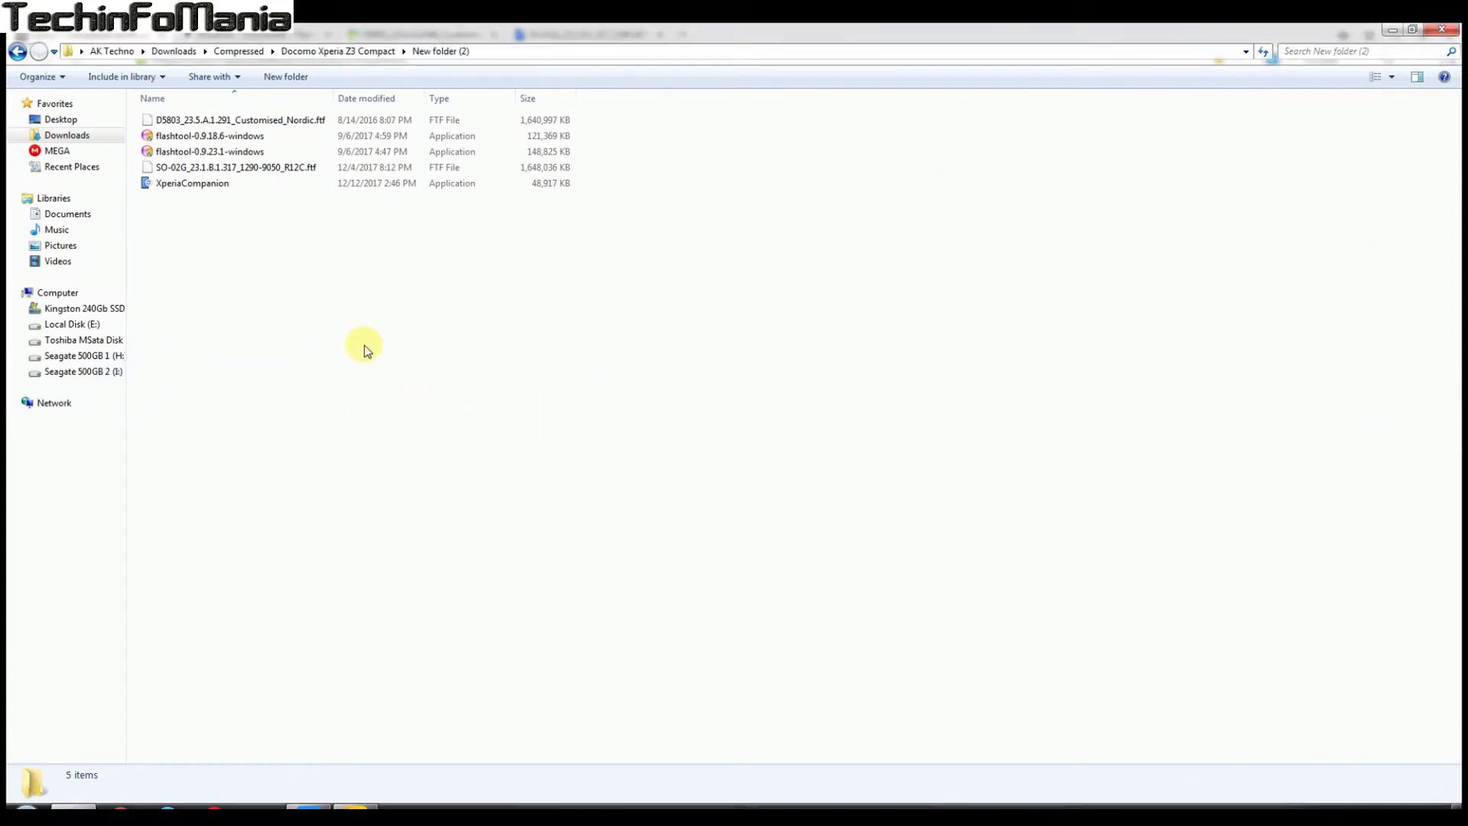
Install Xperia Companion, accepting its licence terms, and close the finished setup.
double_click(153, 186)
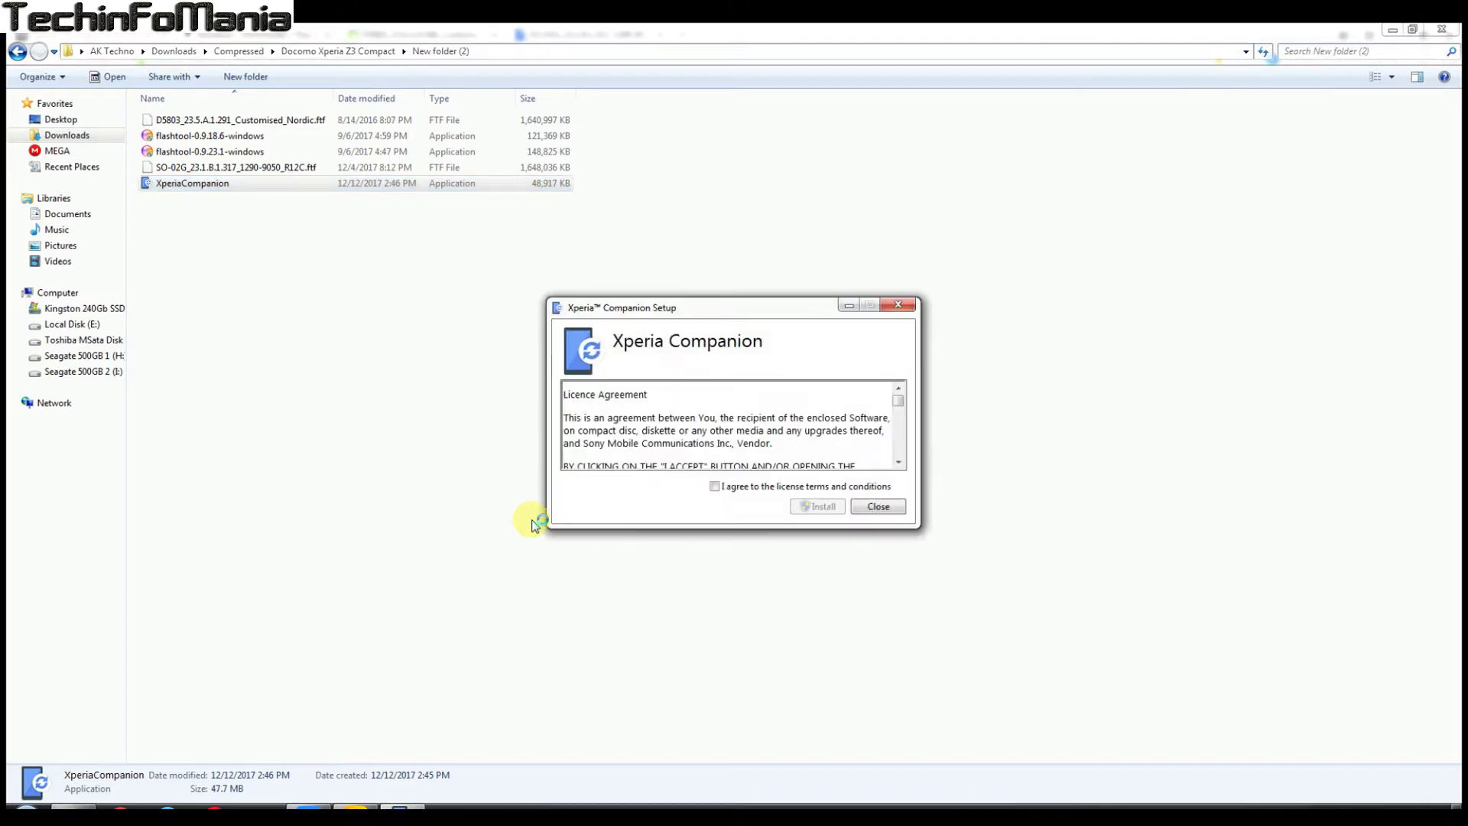
left_click(717, 487)
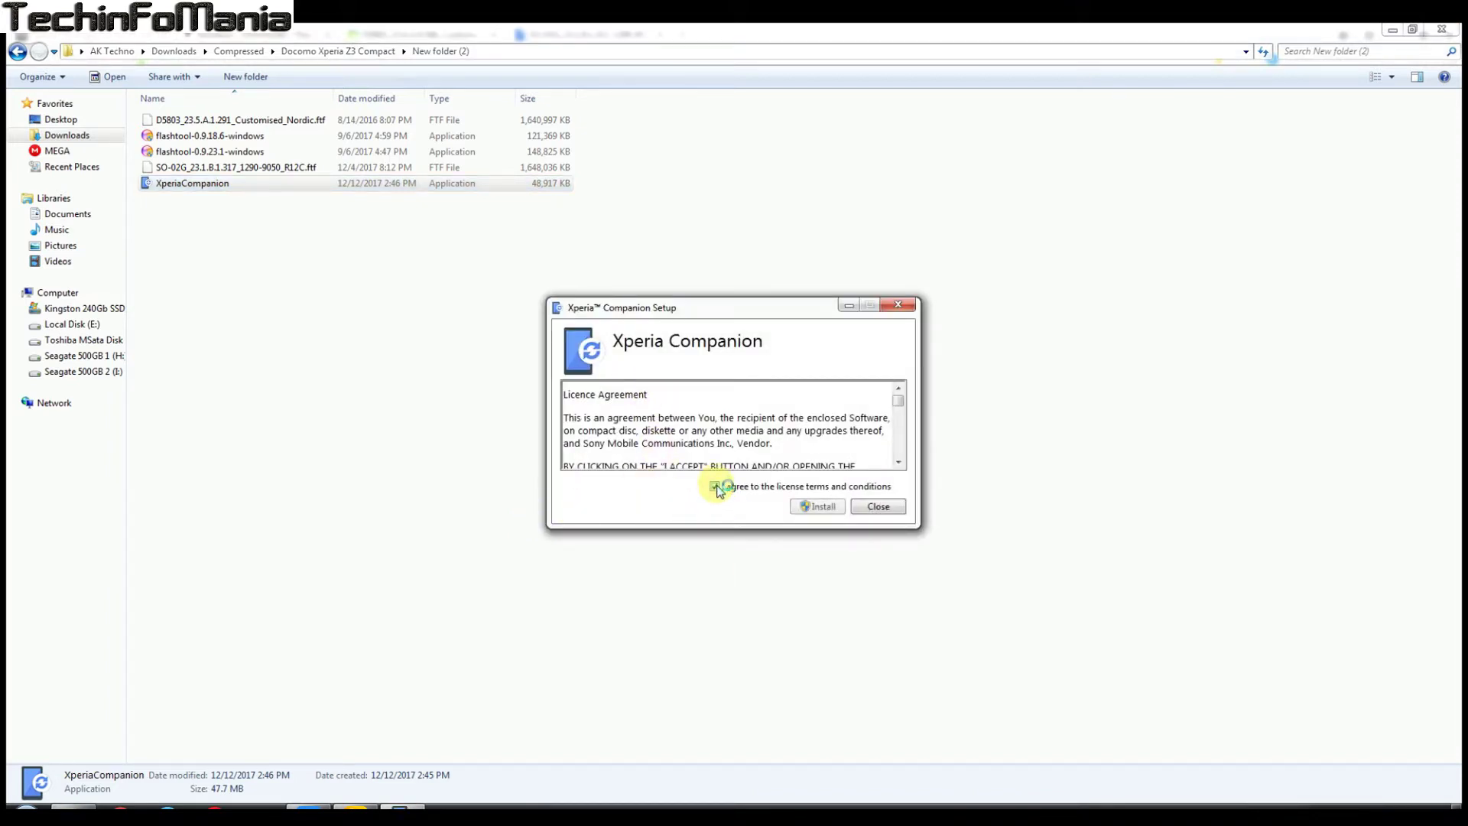
left_click(818, 508)
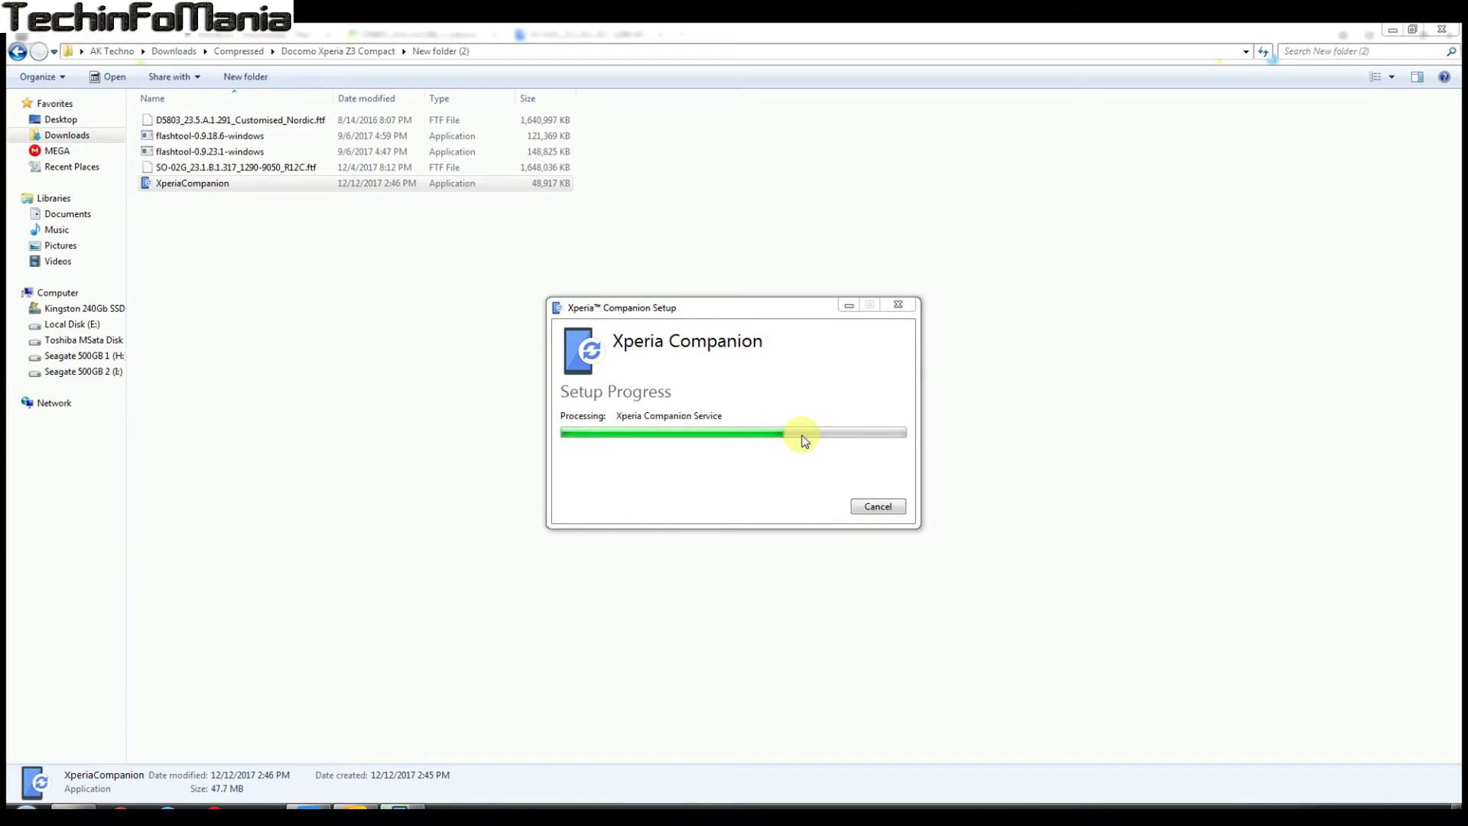
left_click(864, 504)
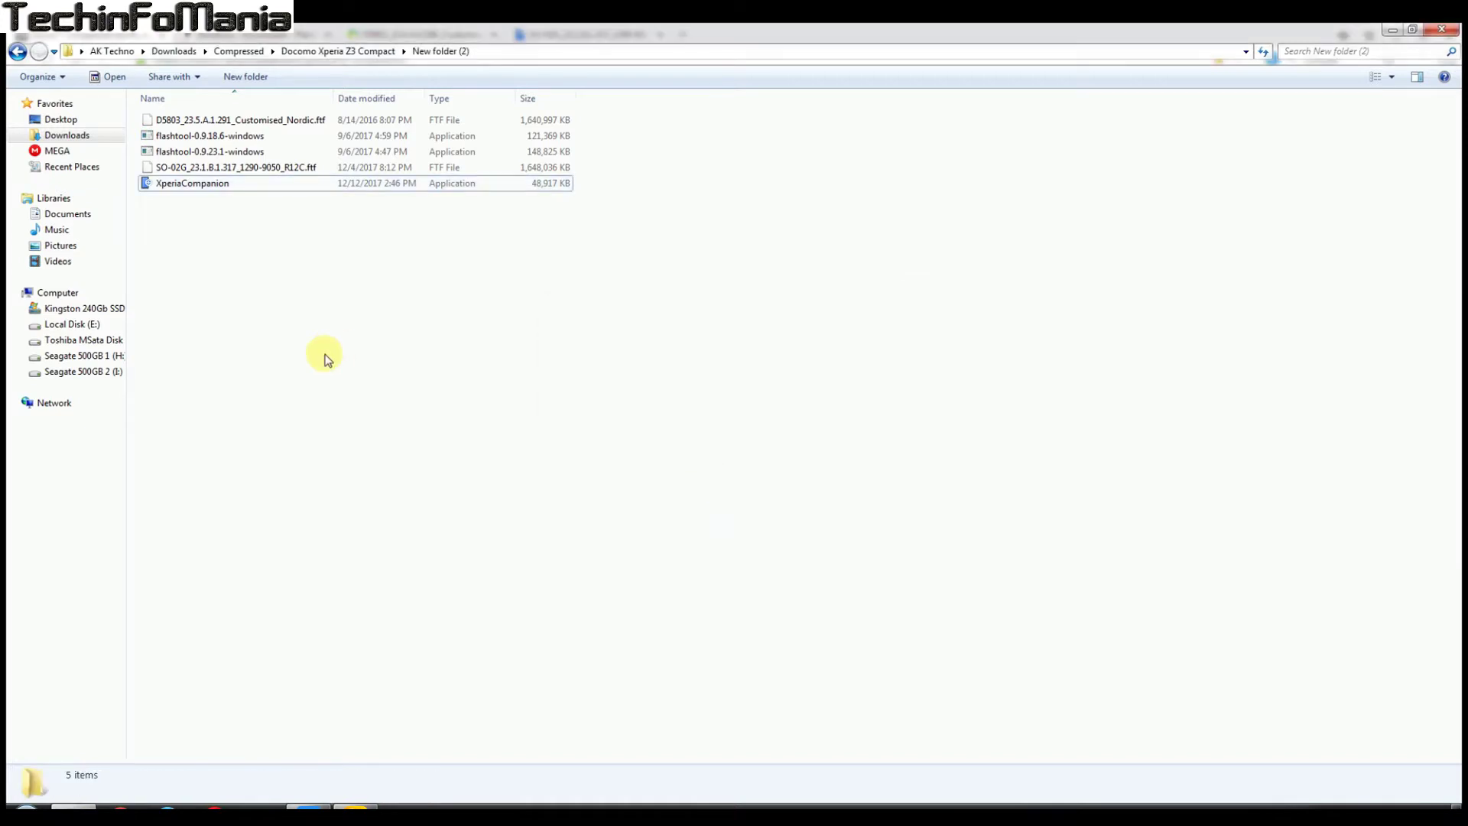
left_click(327, 360)
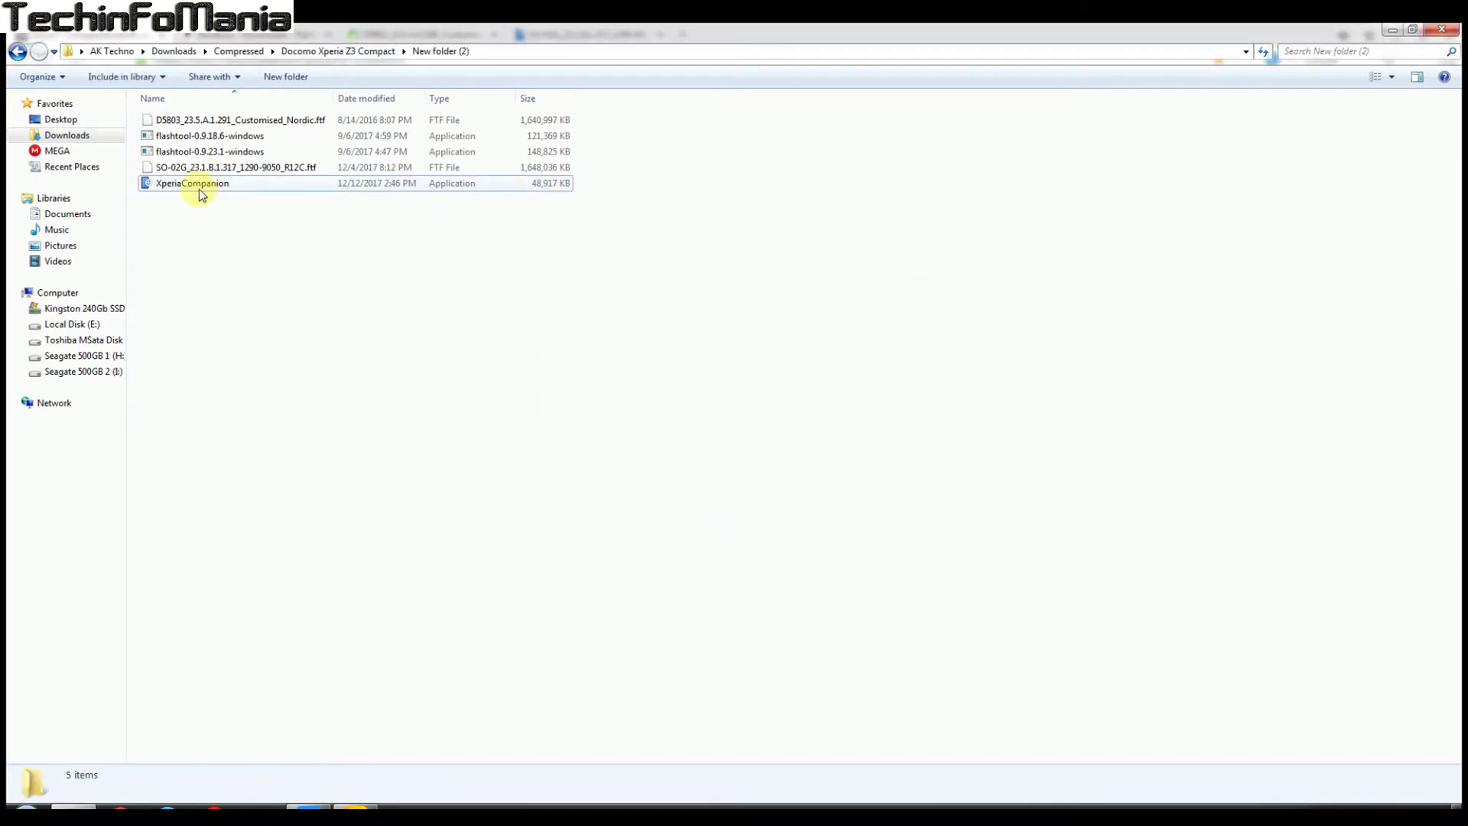
Install Flashtool 0.9.18.6 into C:\Flashtool using flashtool-0.9.18.6-windows.
double_click(191, 139)
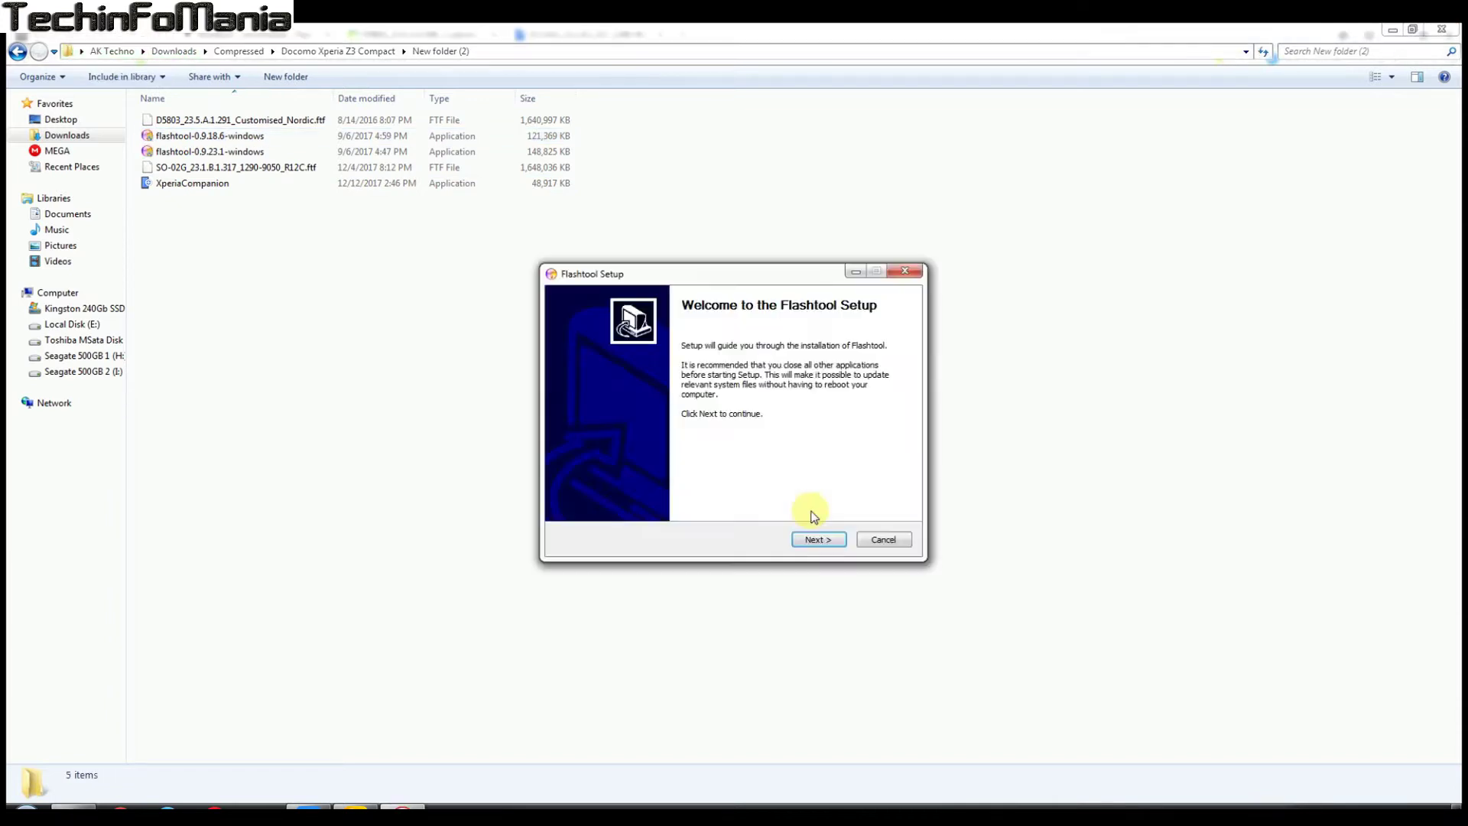
left_click(816, 539)
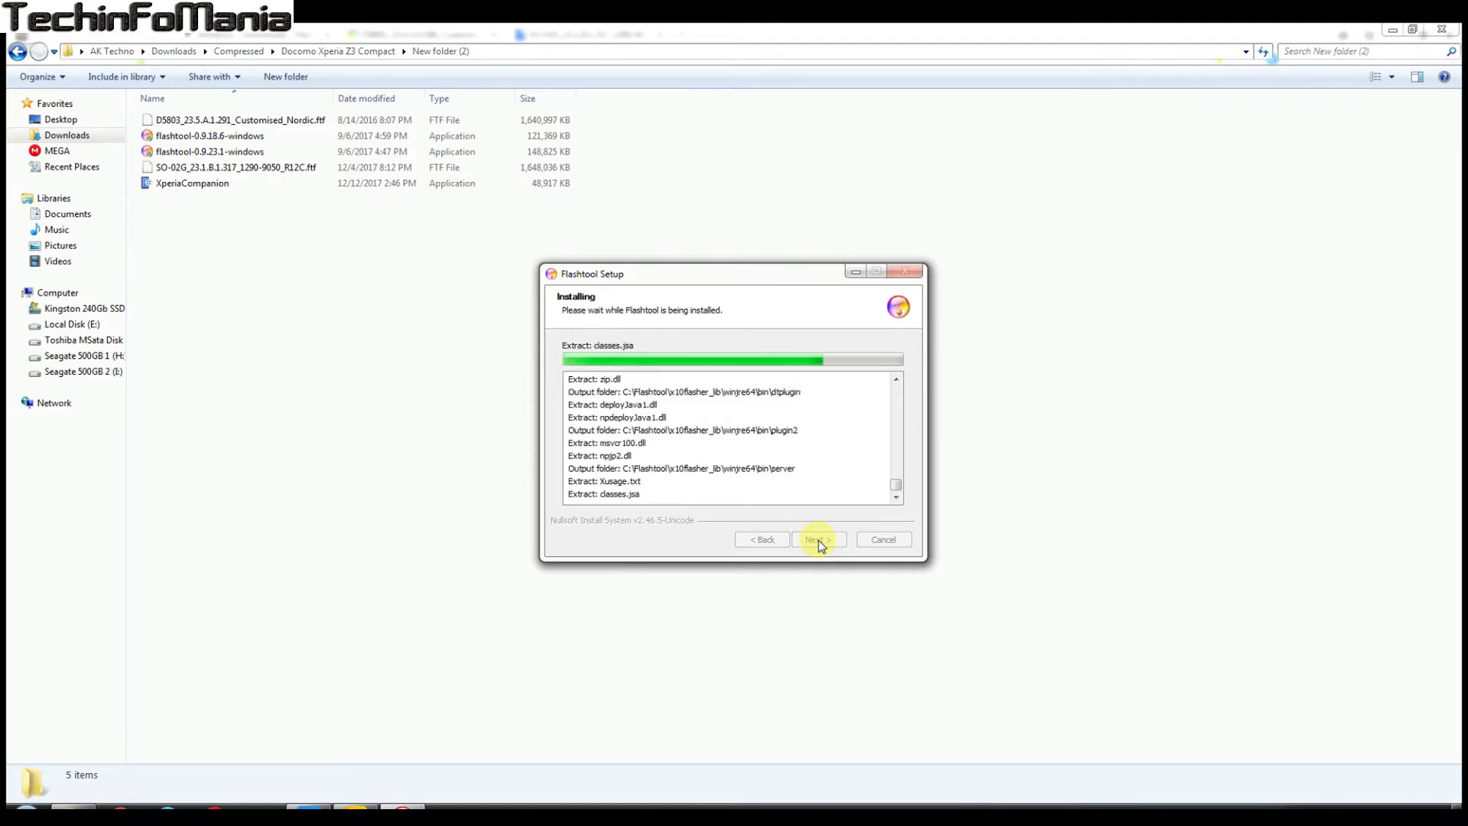
left_click(818, 540)
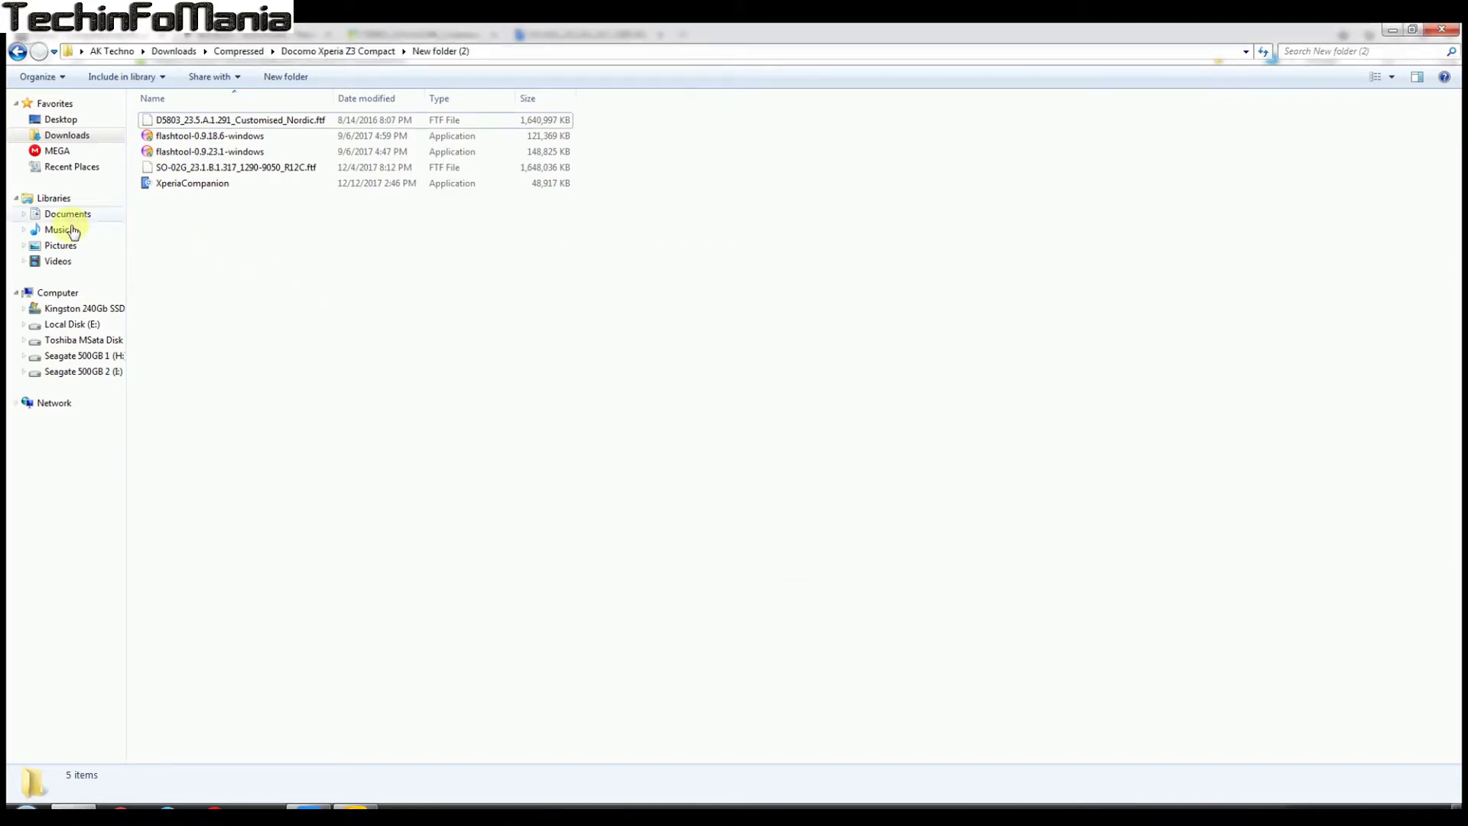
Open C:\Flashtool and launch the 64-bit FlashTool program.
left_click(74, 312)
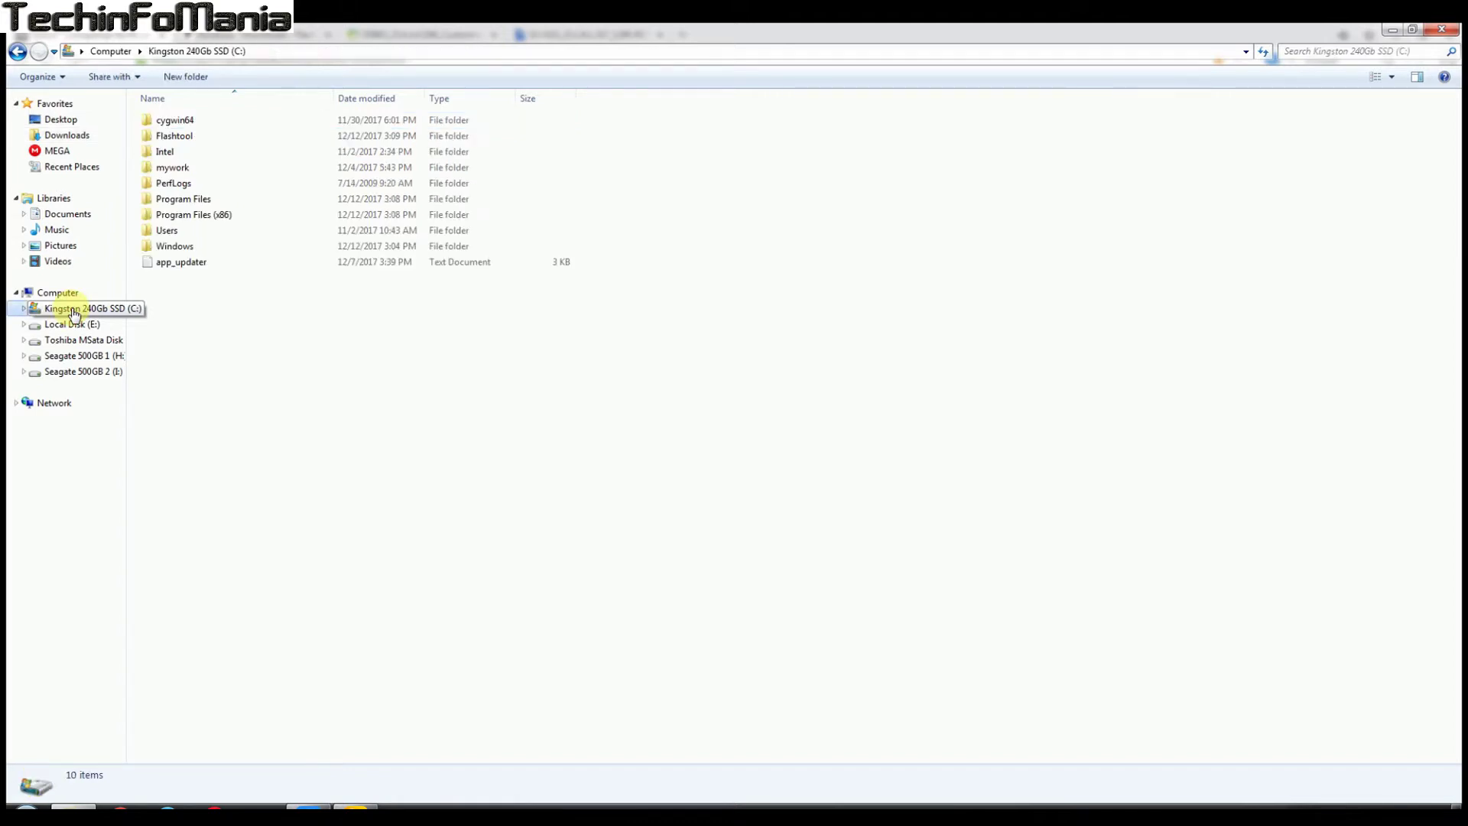
left_click(166, 142)
double_click(166, 142)
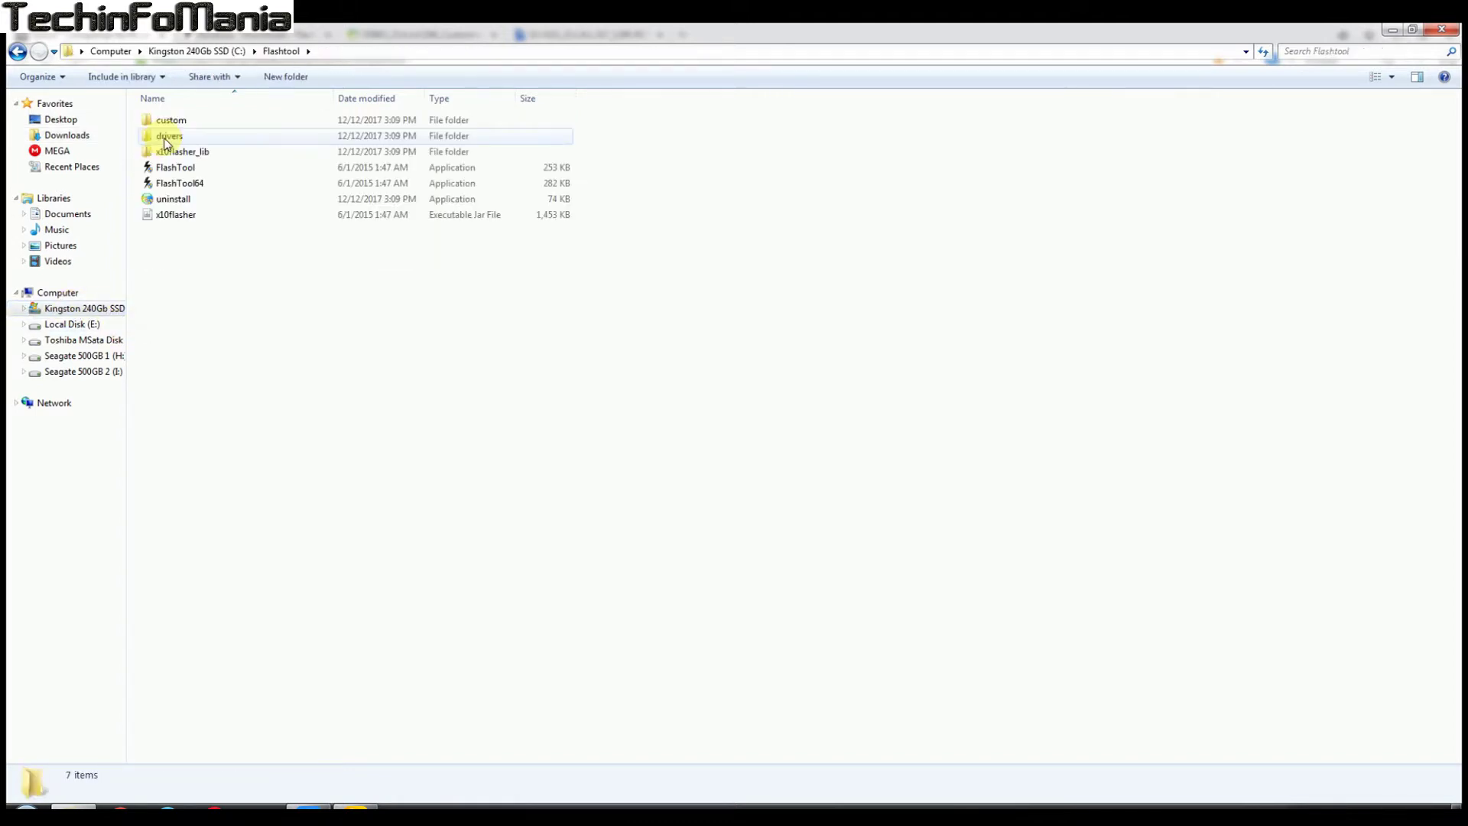
double_click(170, 182)
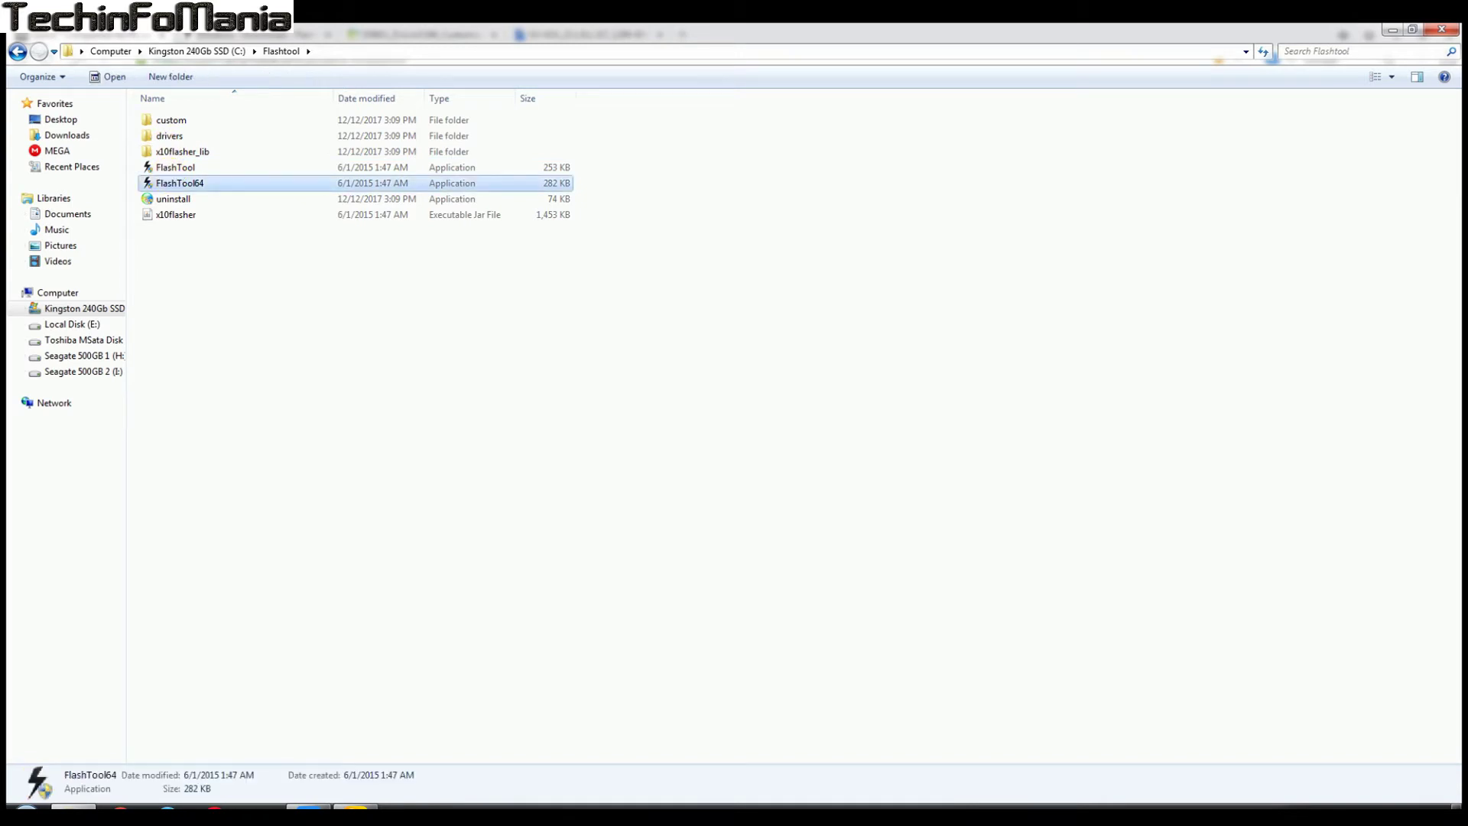
Run the Flashtool-drivers installer from the drivers folder and get past its welcome page.
double_click(186, 136)
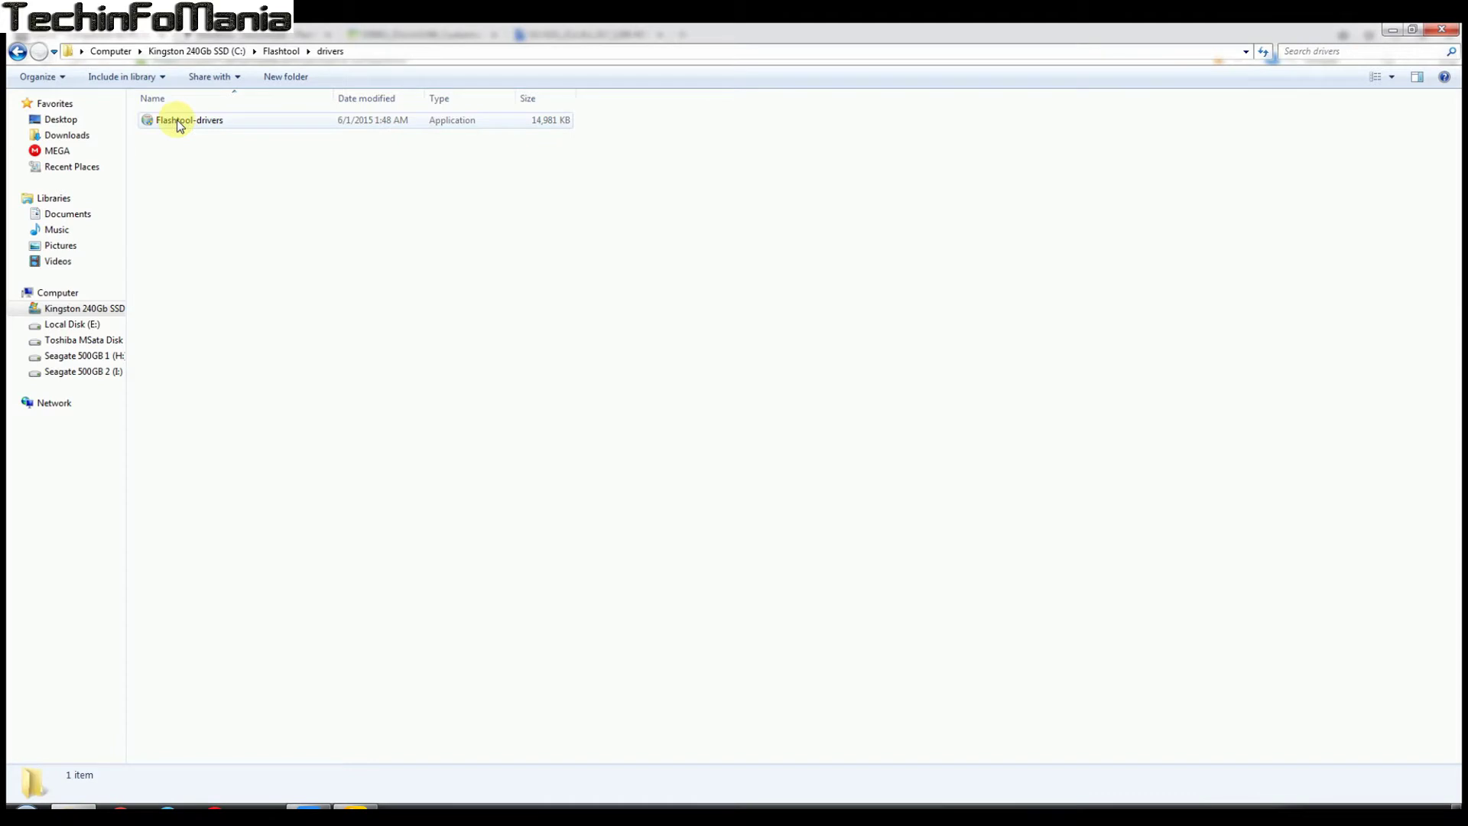
double_click(178, 123)
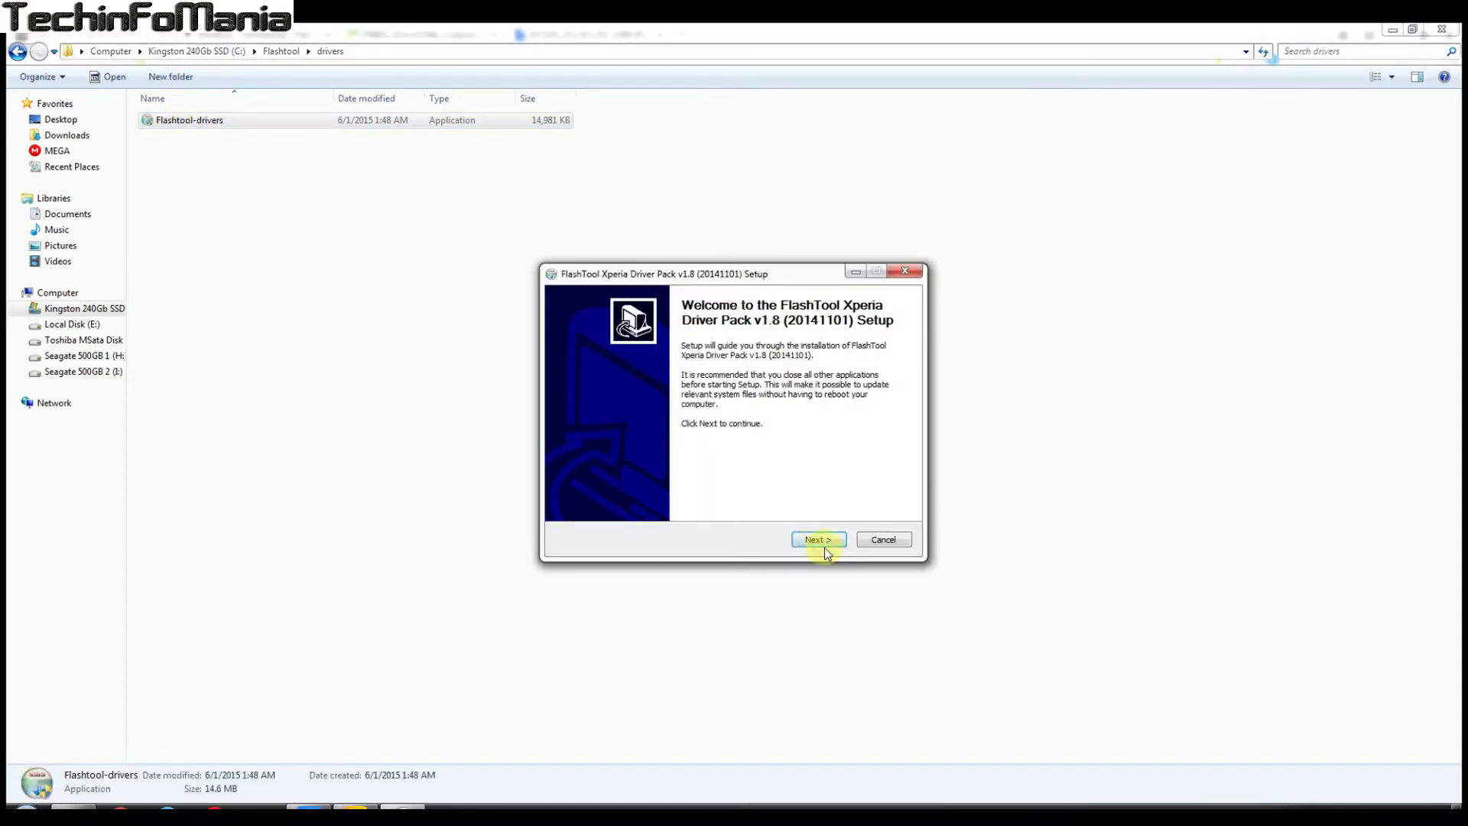
left_click(820, 539)
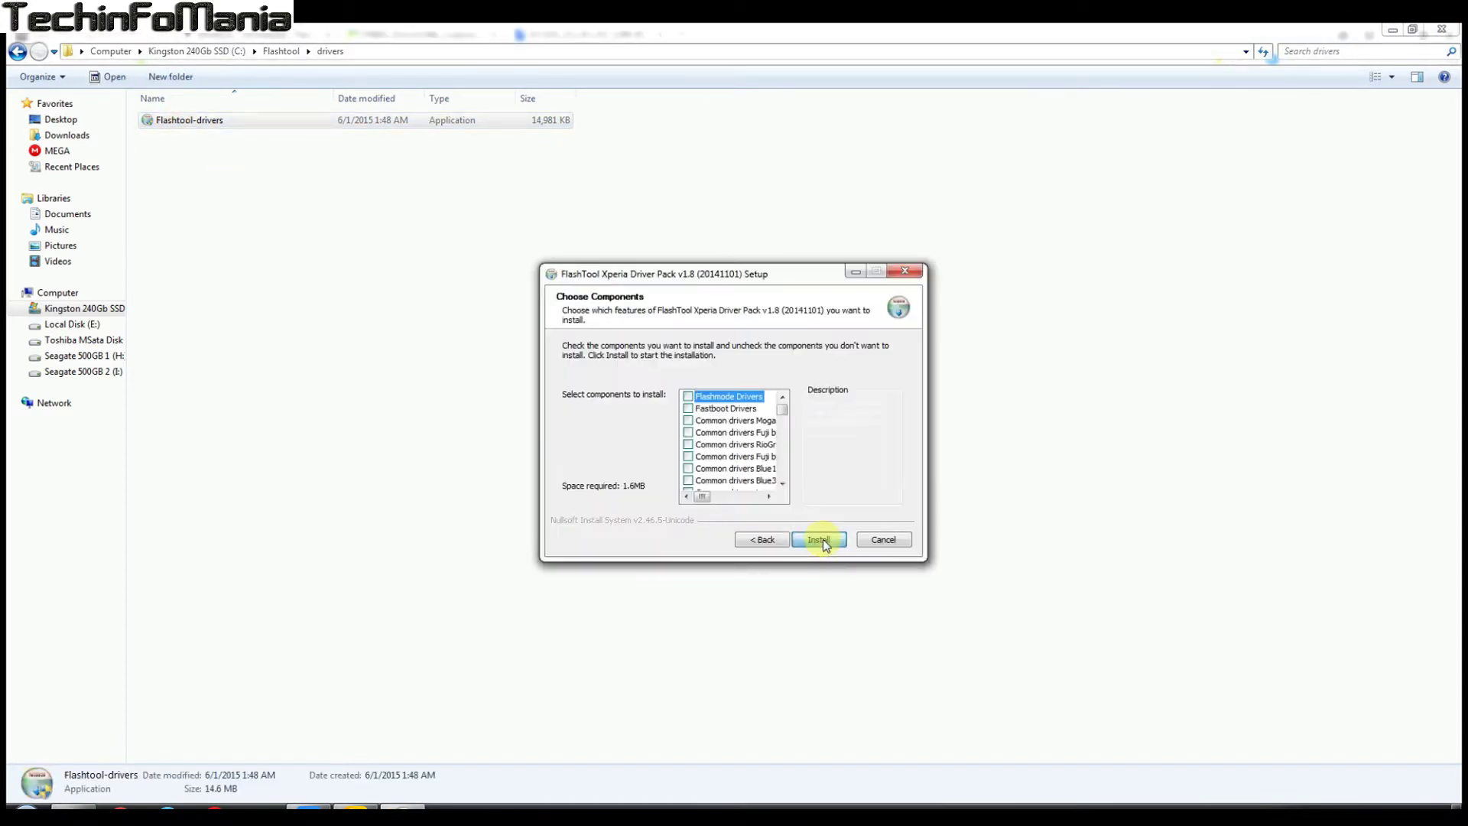
Add Fastboot, Xperia Z3 and Xperia Z3 Compact drivers to the selection and install them.
left_click(689, 409)
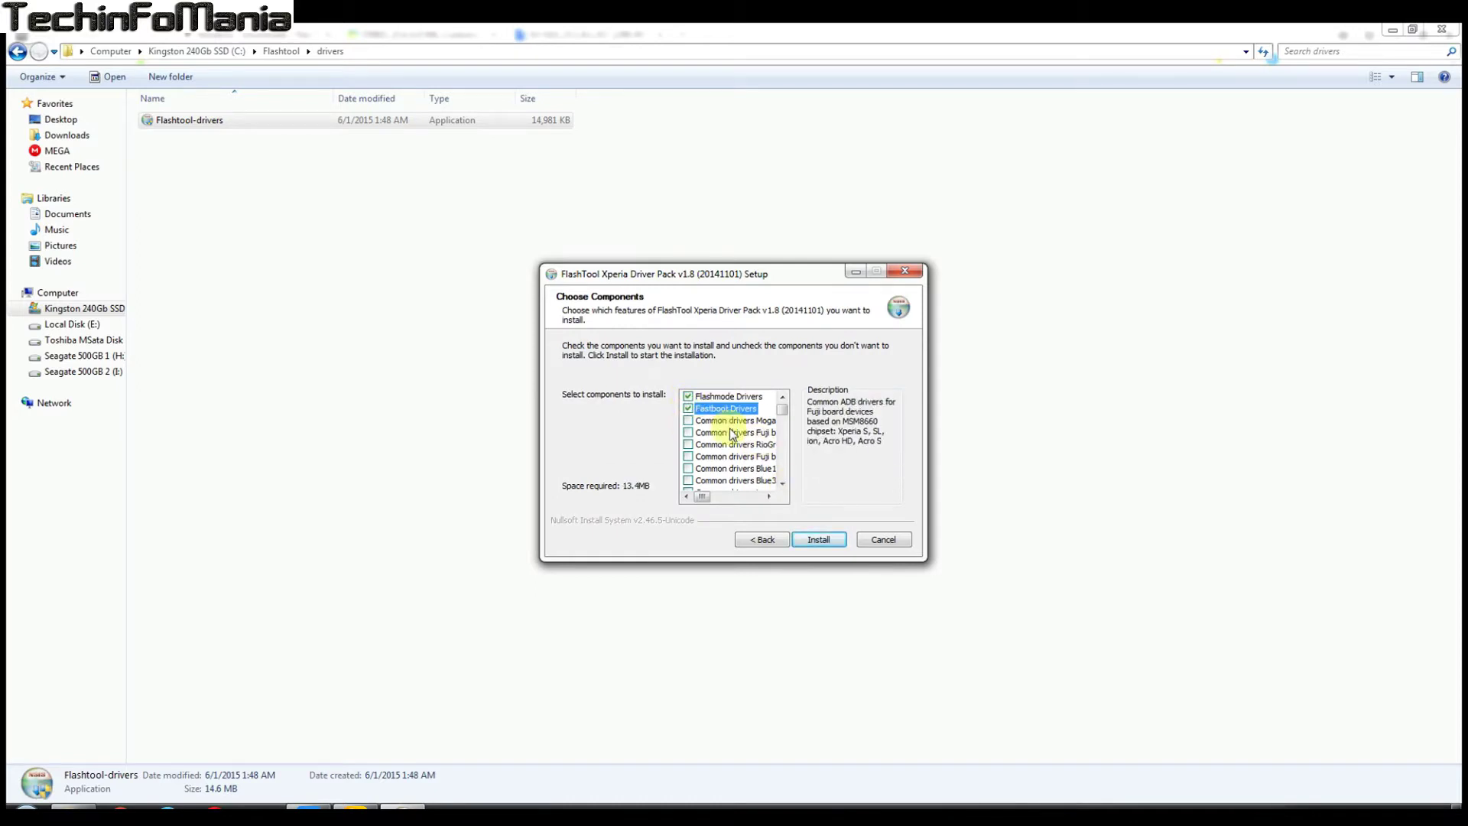
left_click_drag(781, 417, 783, 490)
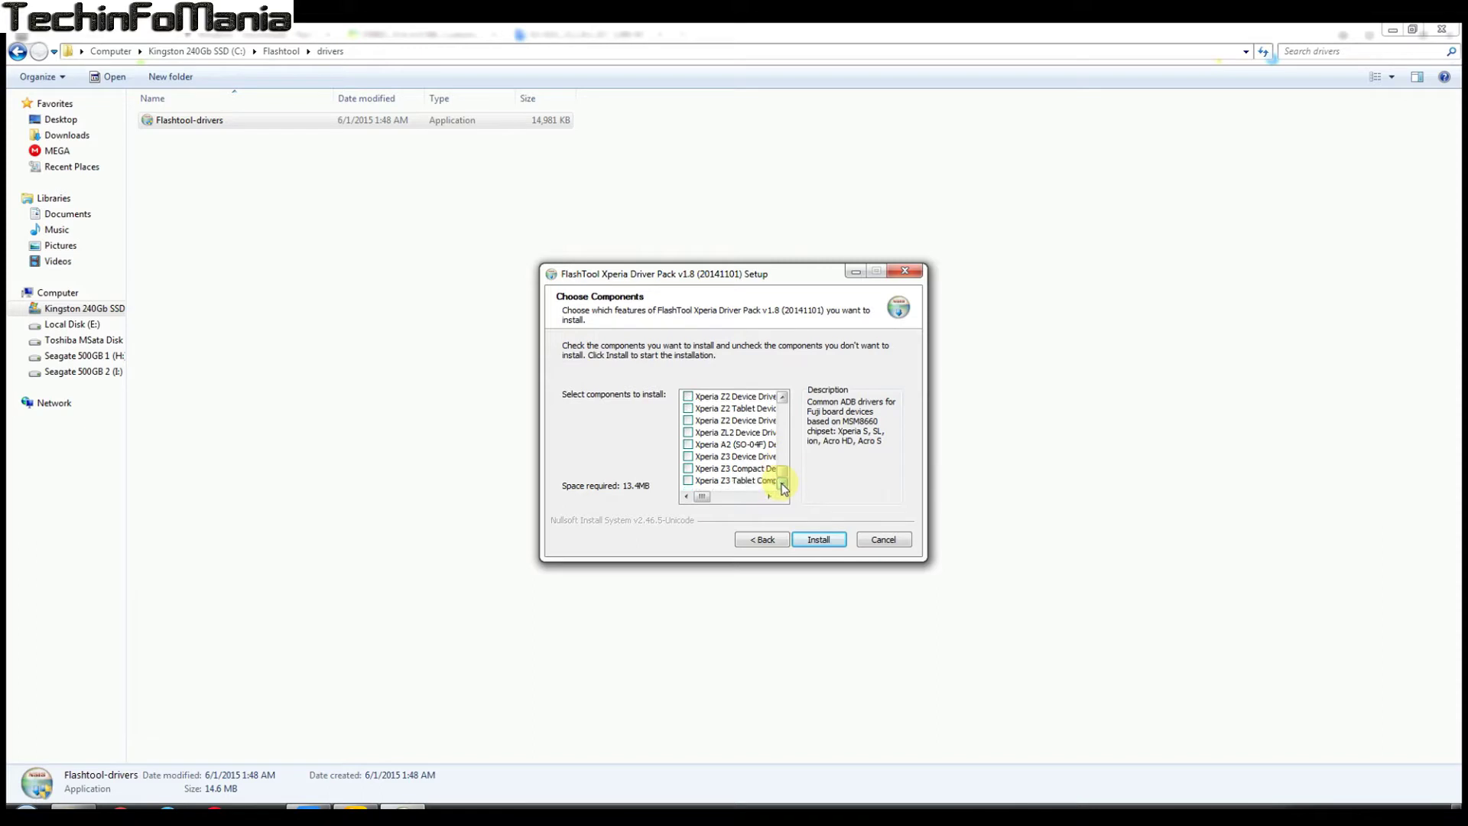
left_click(688, 457)
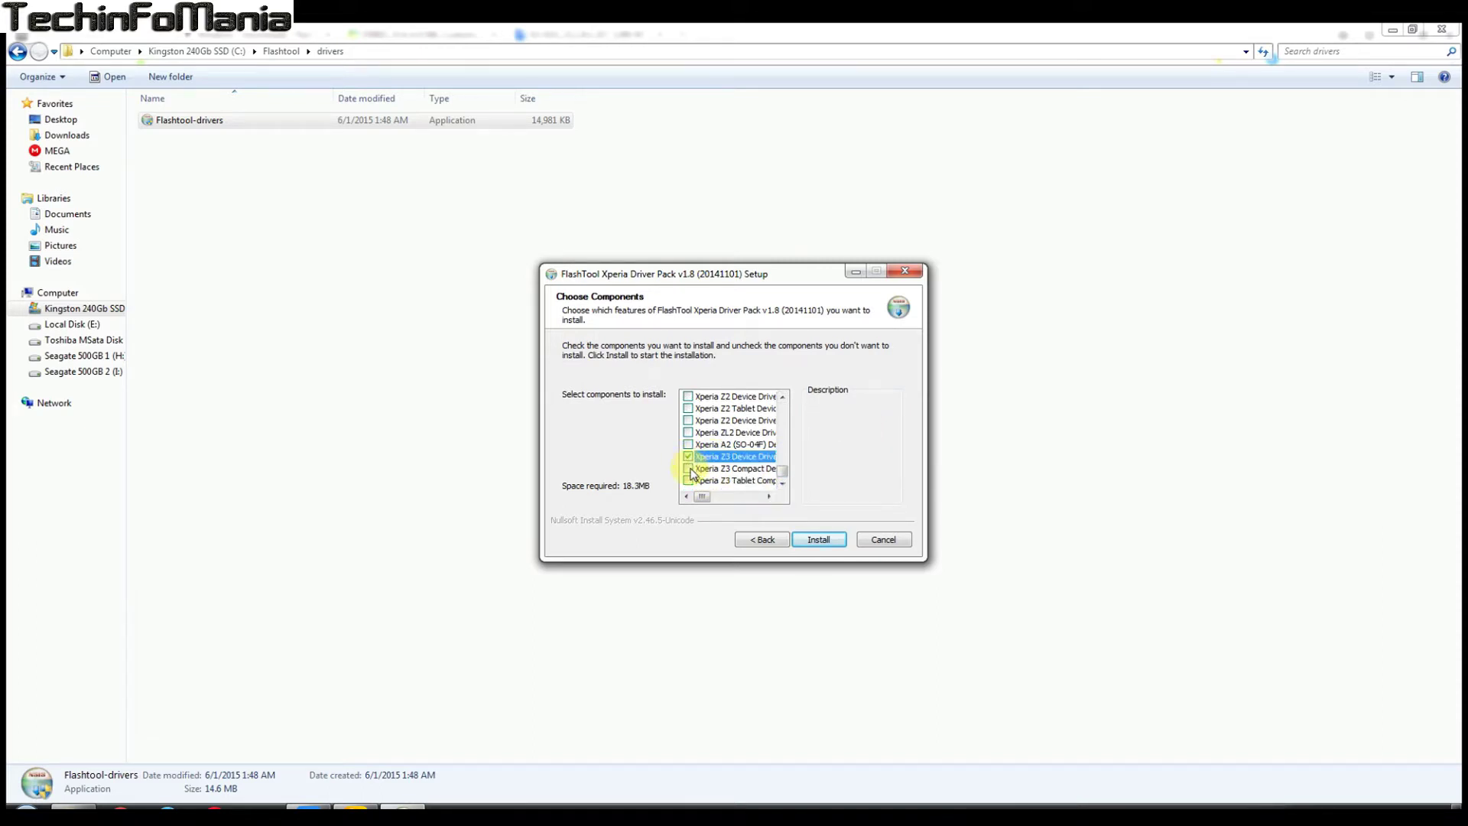
left_click(689, 469)
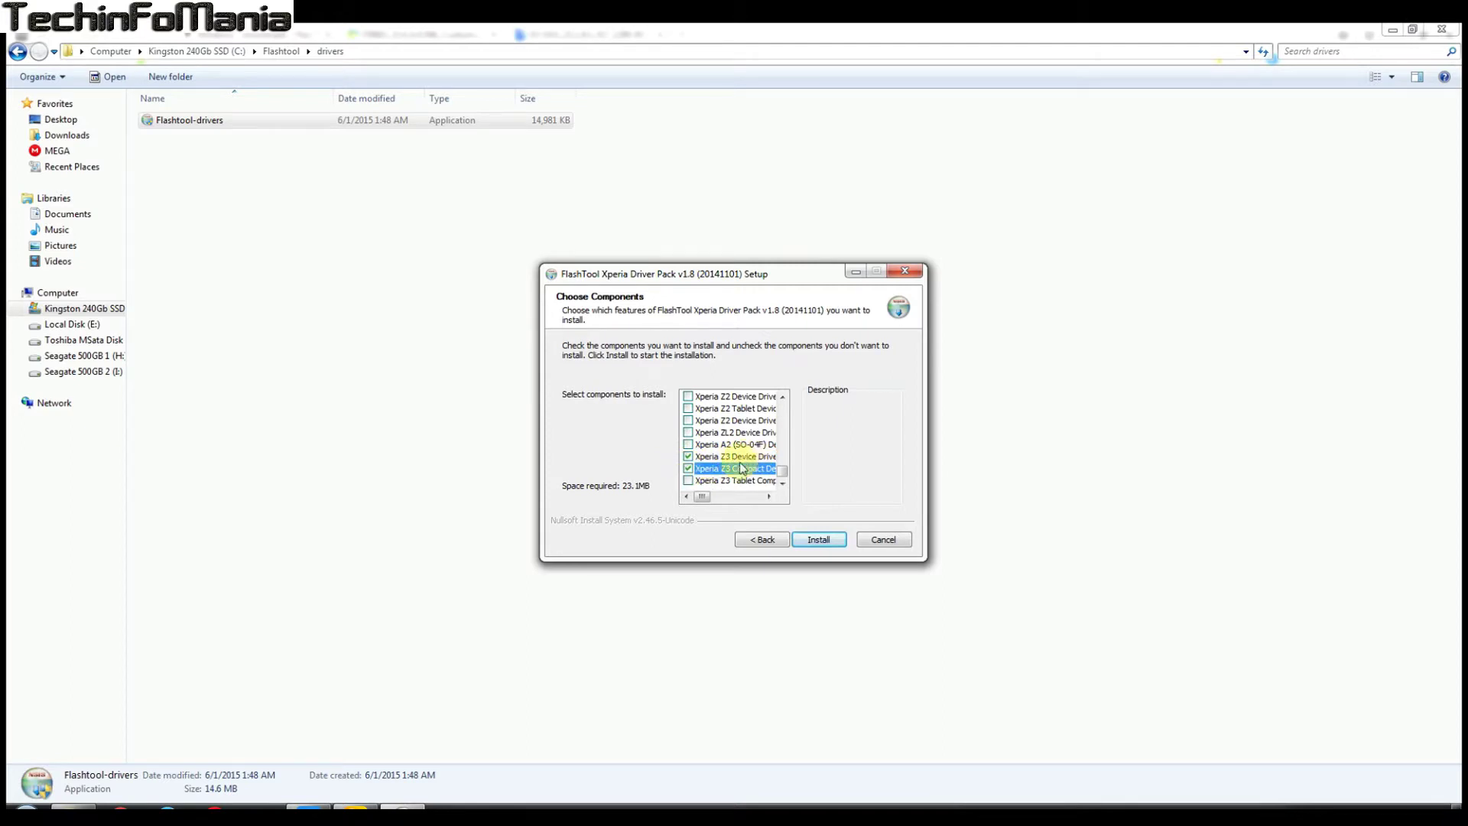
left_click(833, 539)
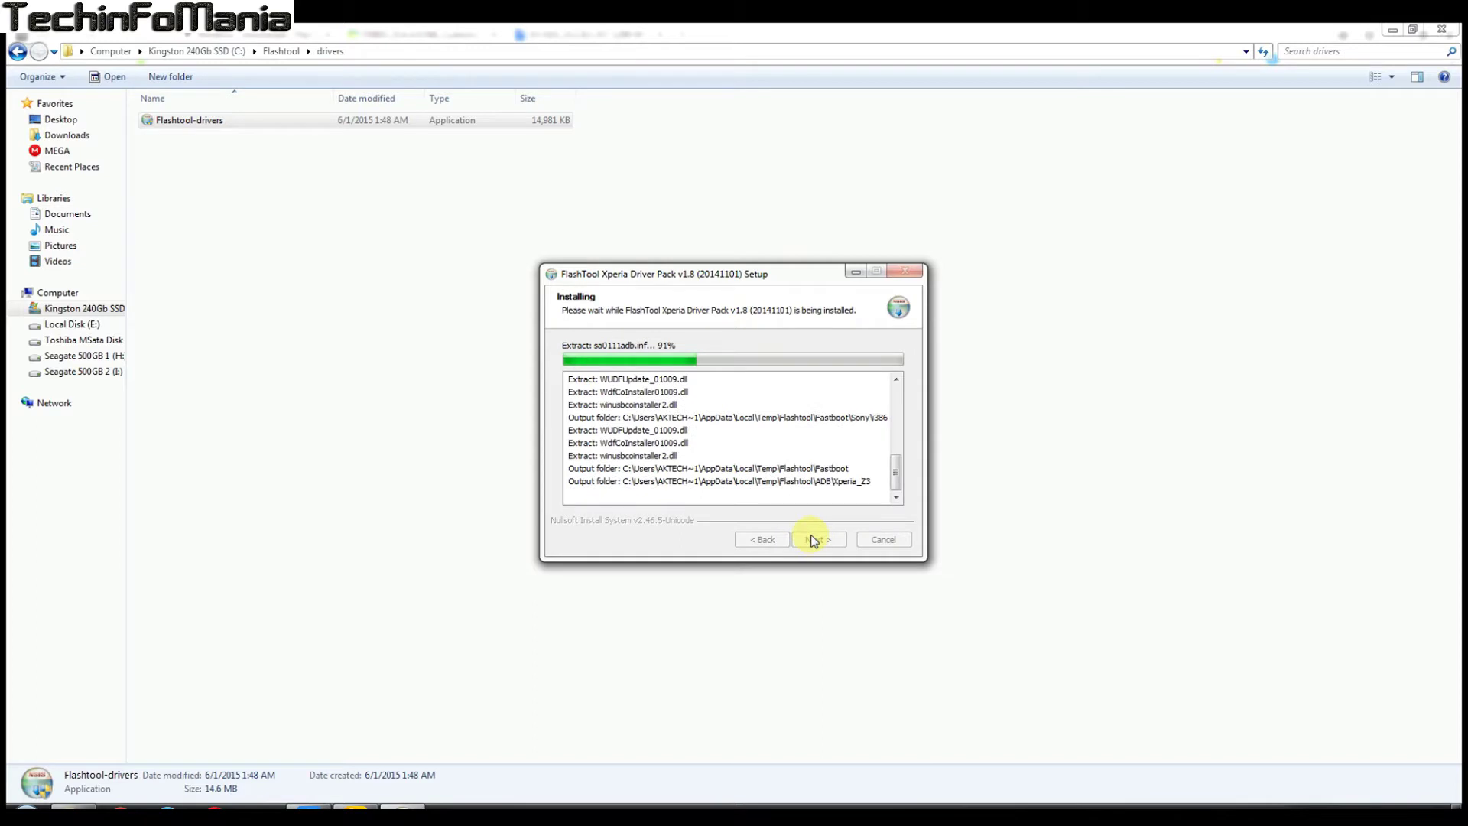
Allow each unsigned Xperia driver to install, finish the driver pack setup, and return to C:\Flashtool.
left_click(388, 390)
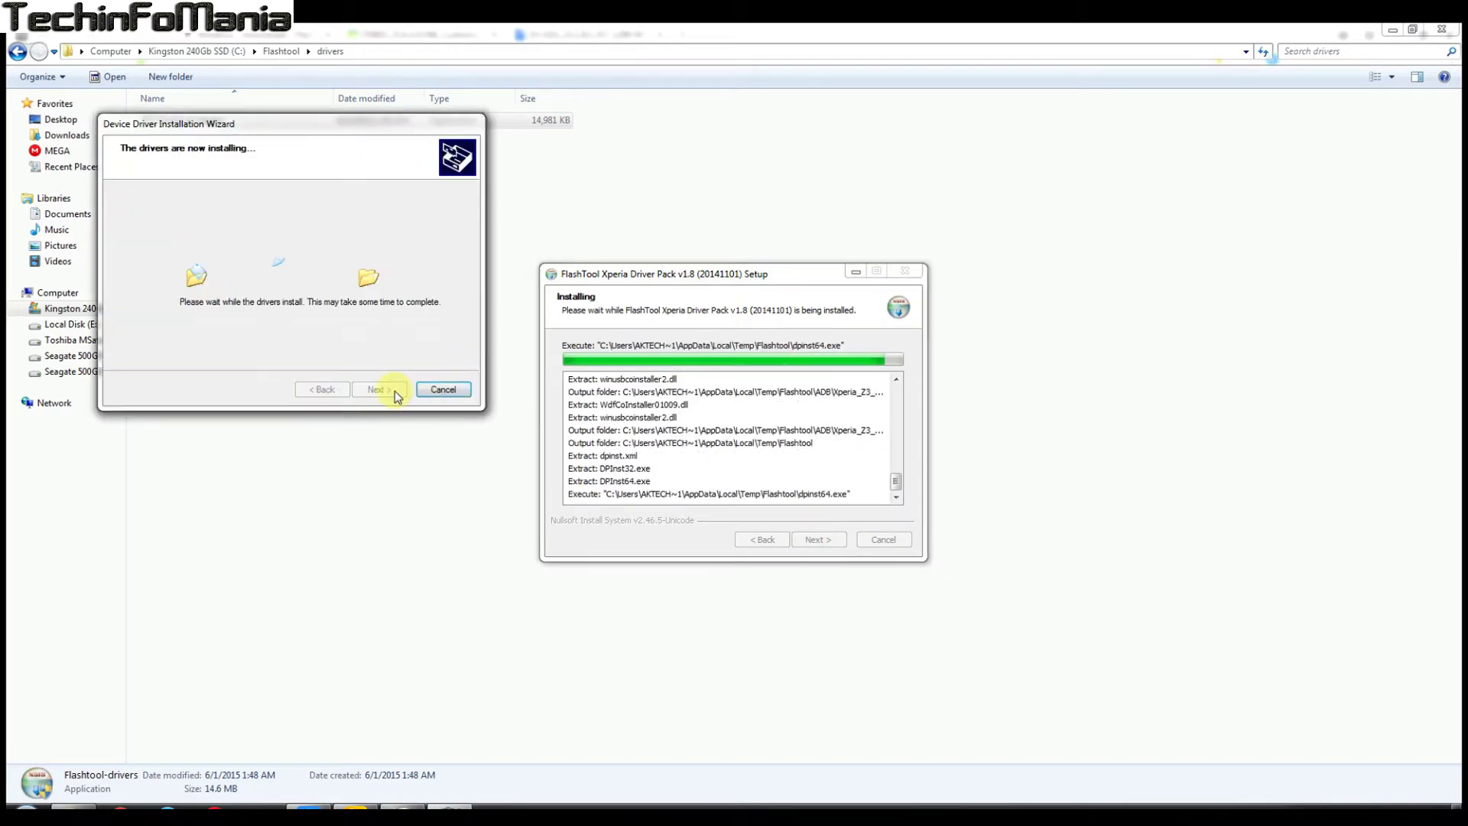
left_click(629, 434)
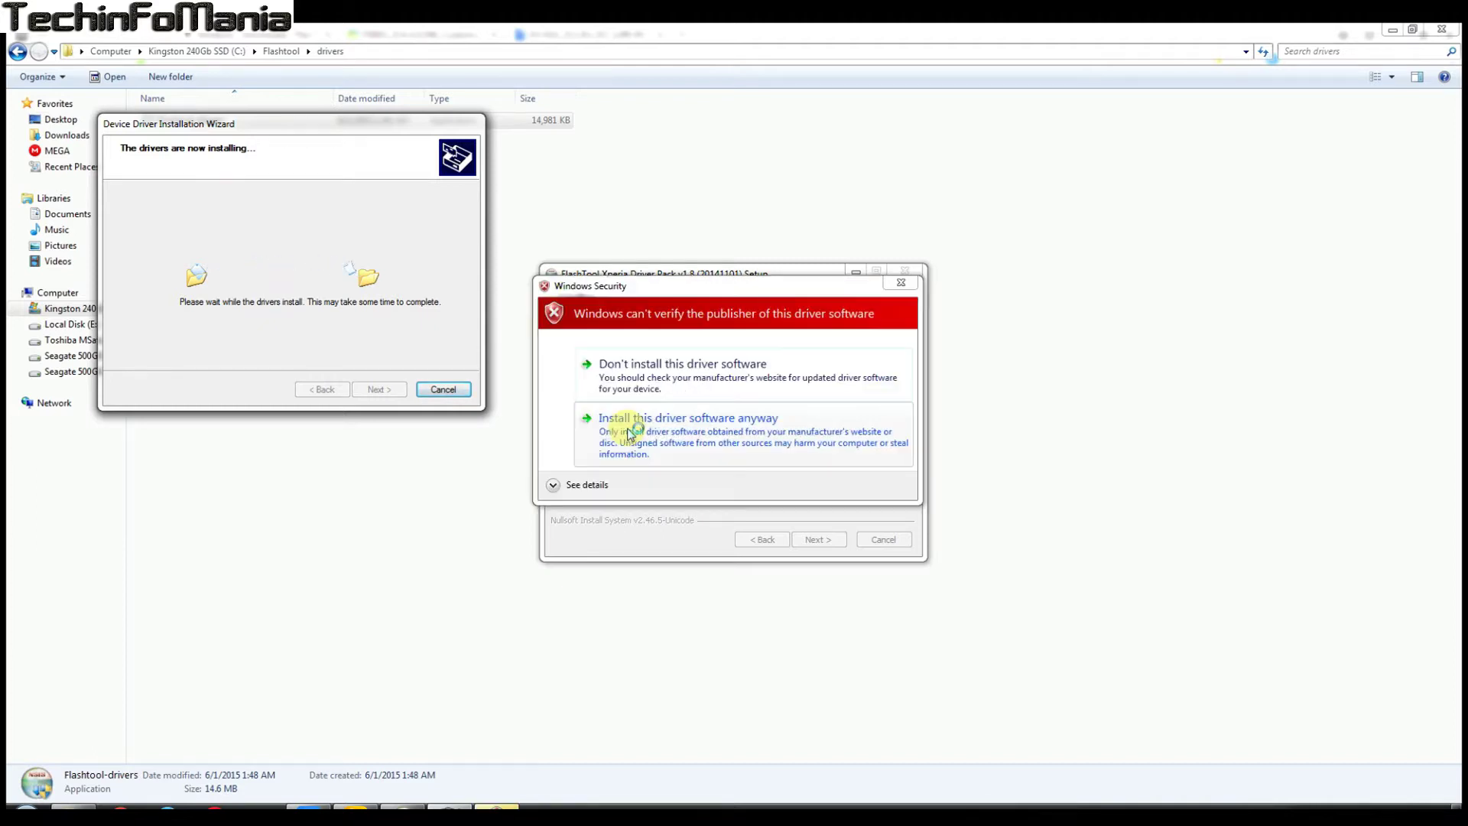
left_click(629, 434)
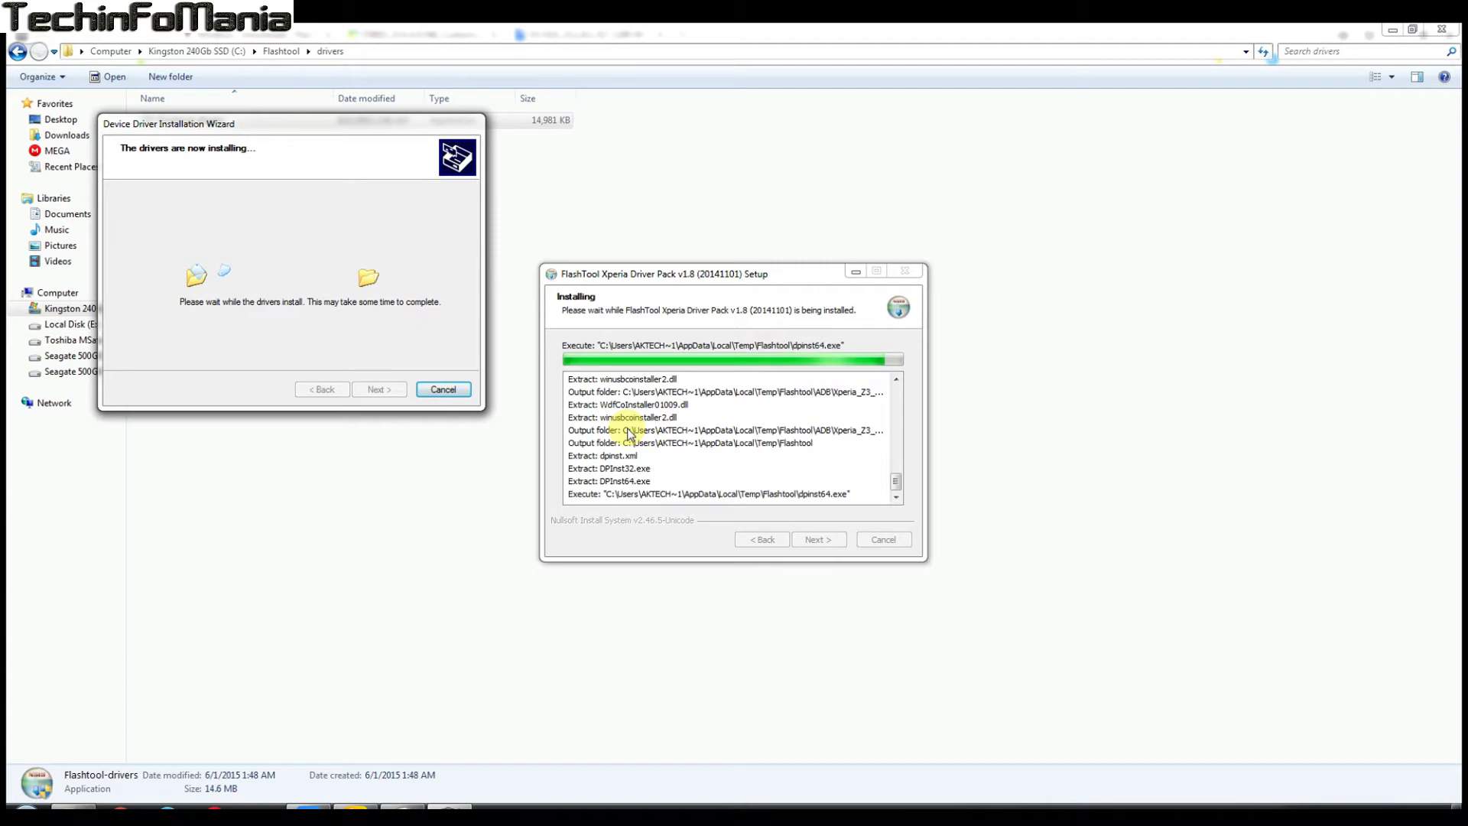
left_click(629, 434)
left_click(392, 390)
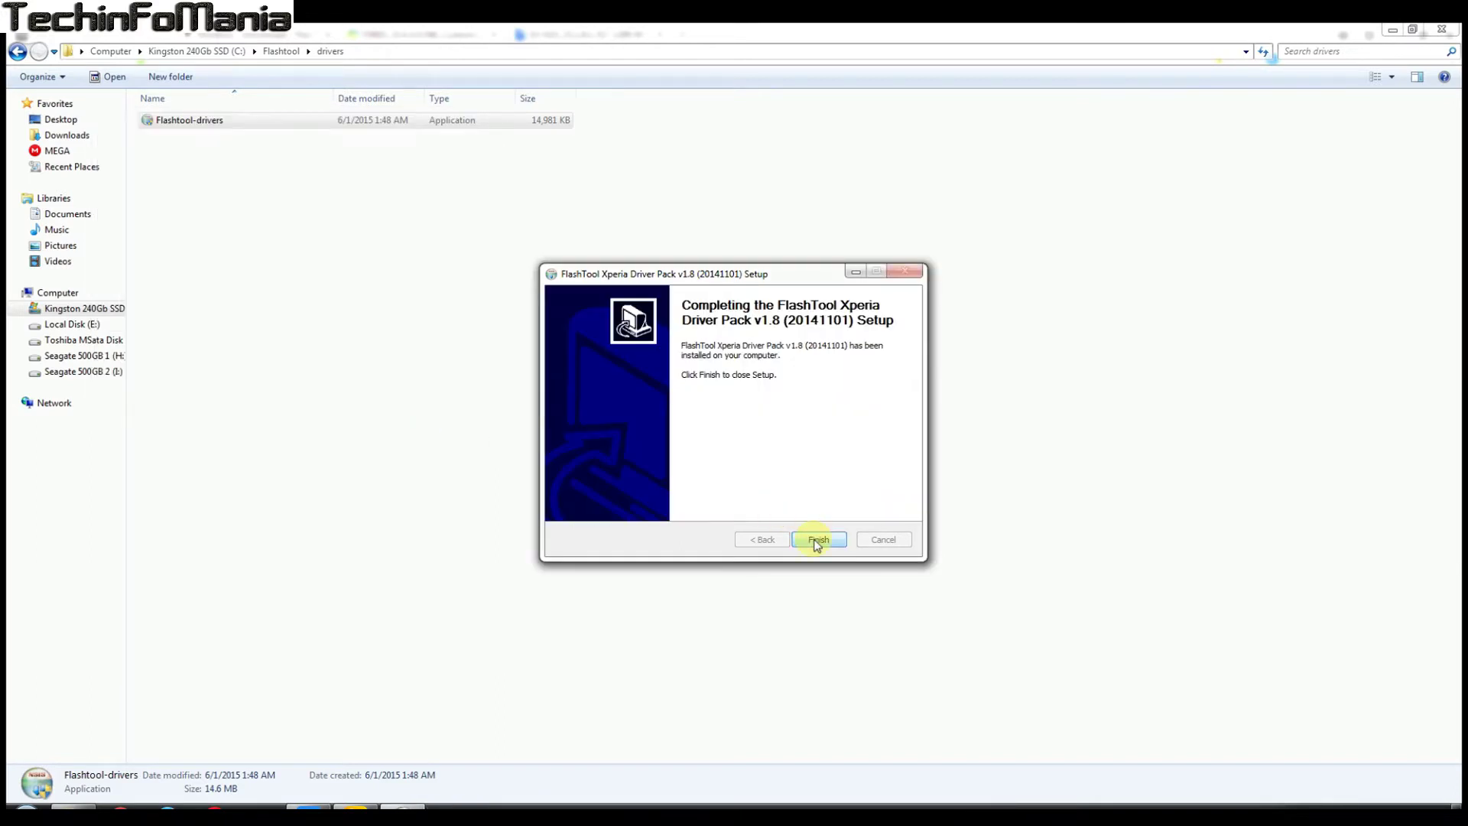
left_click(818, 542)
left_click(14, 53)
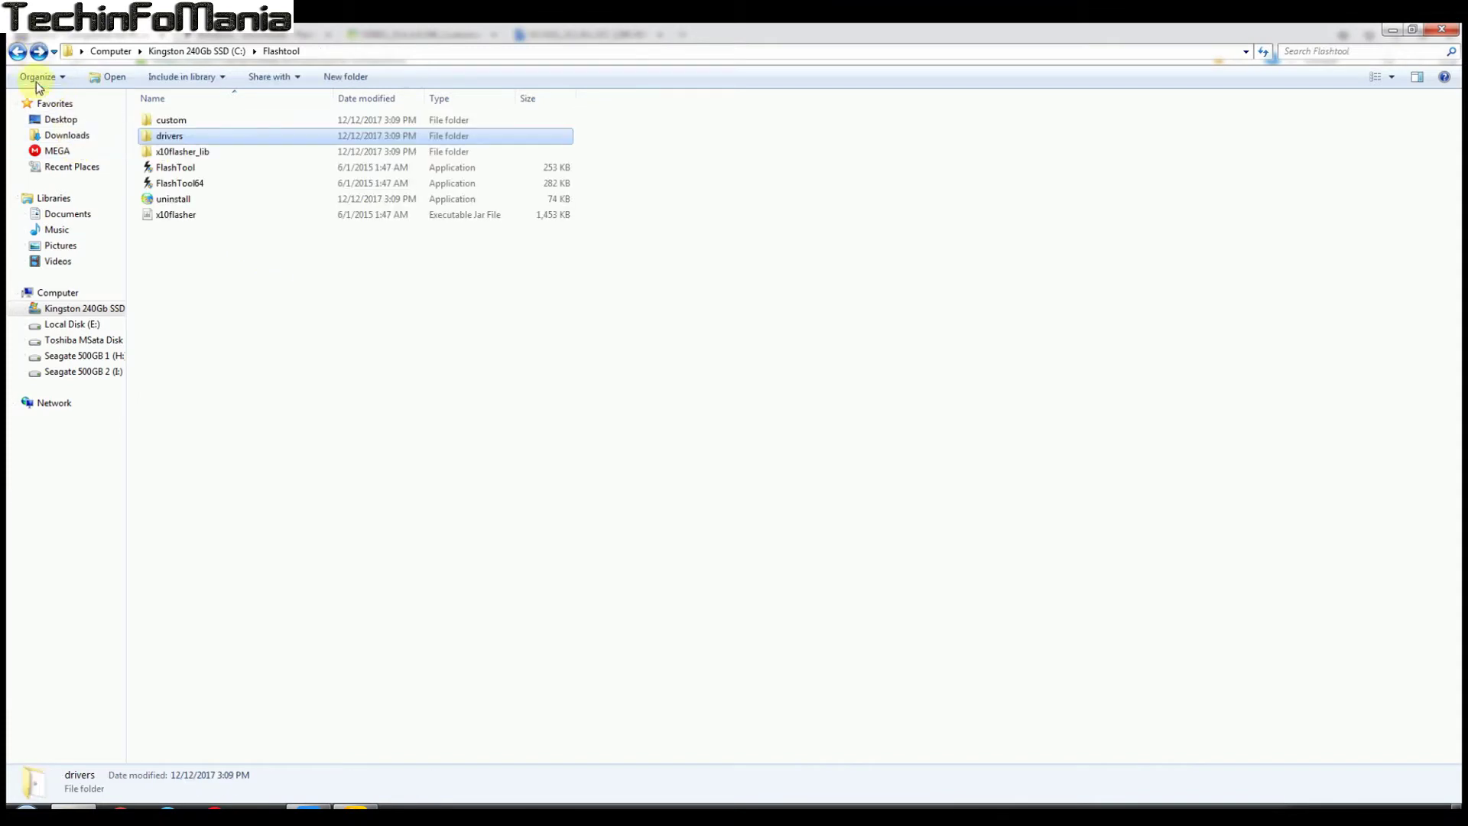
Launch FlashTool64 from C:\Flashtool and move its window up-left over the firmware folder.
double_click(166, 187)
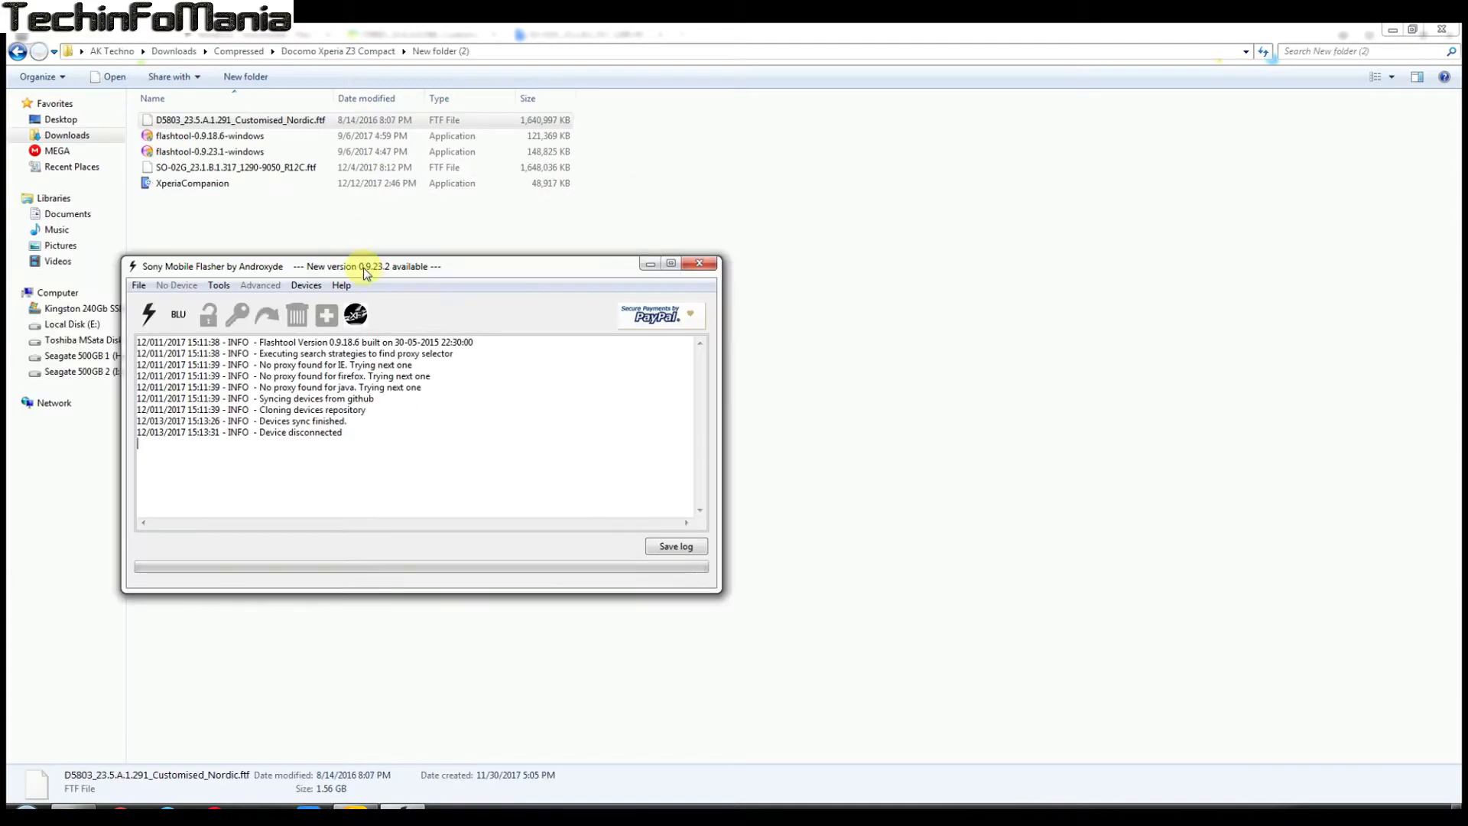
left_click_drag(364, 267, 314, 212)
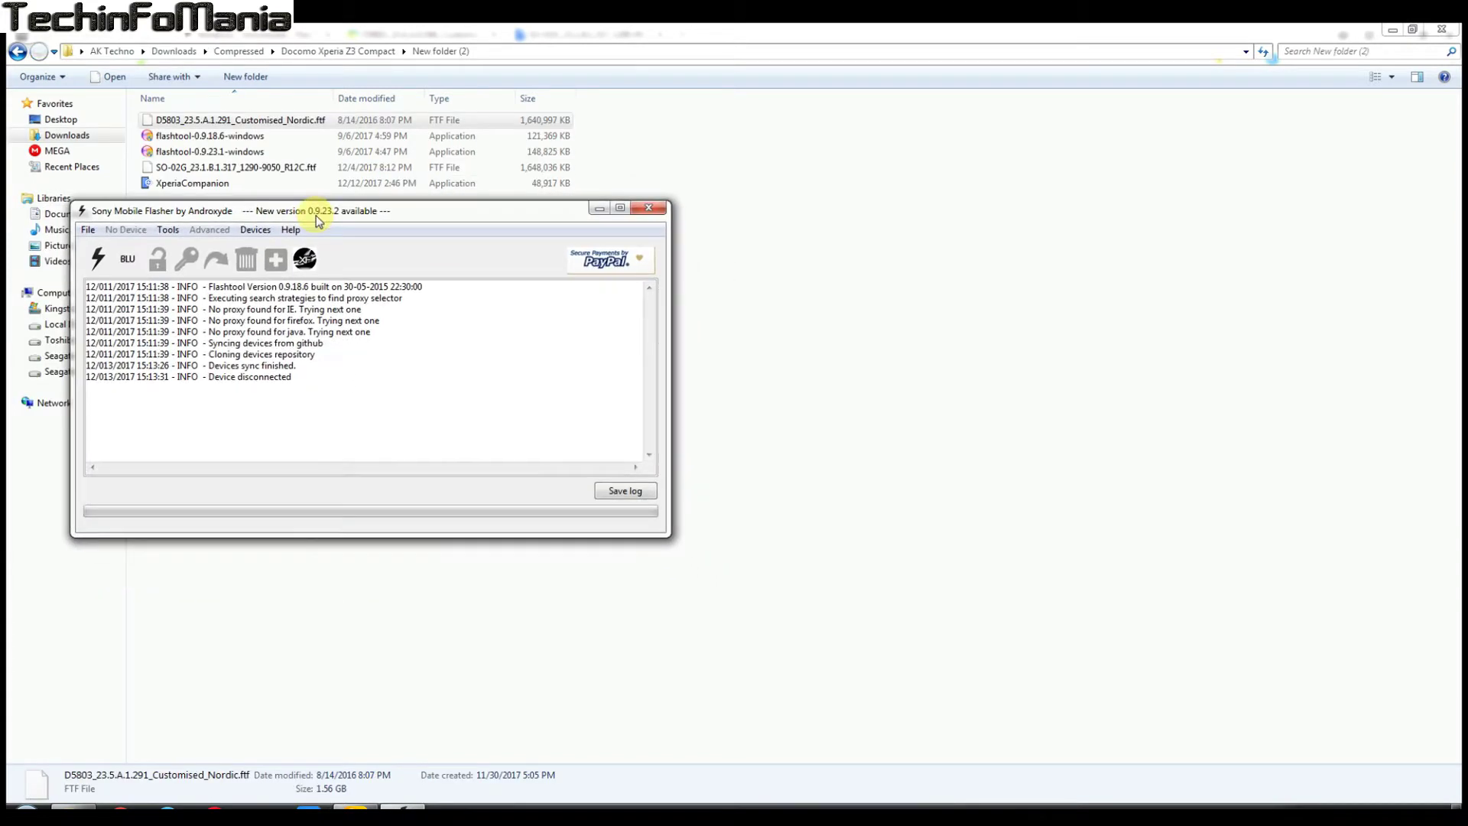
Start a firmware flash in Flashmode and open the source folder picker.
left_click(96, 261)
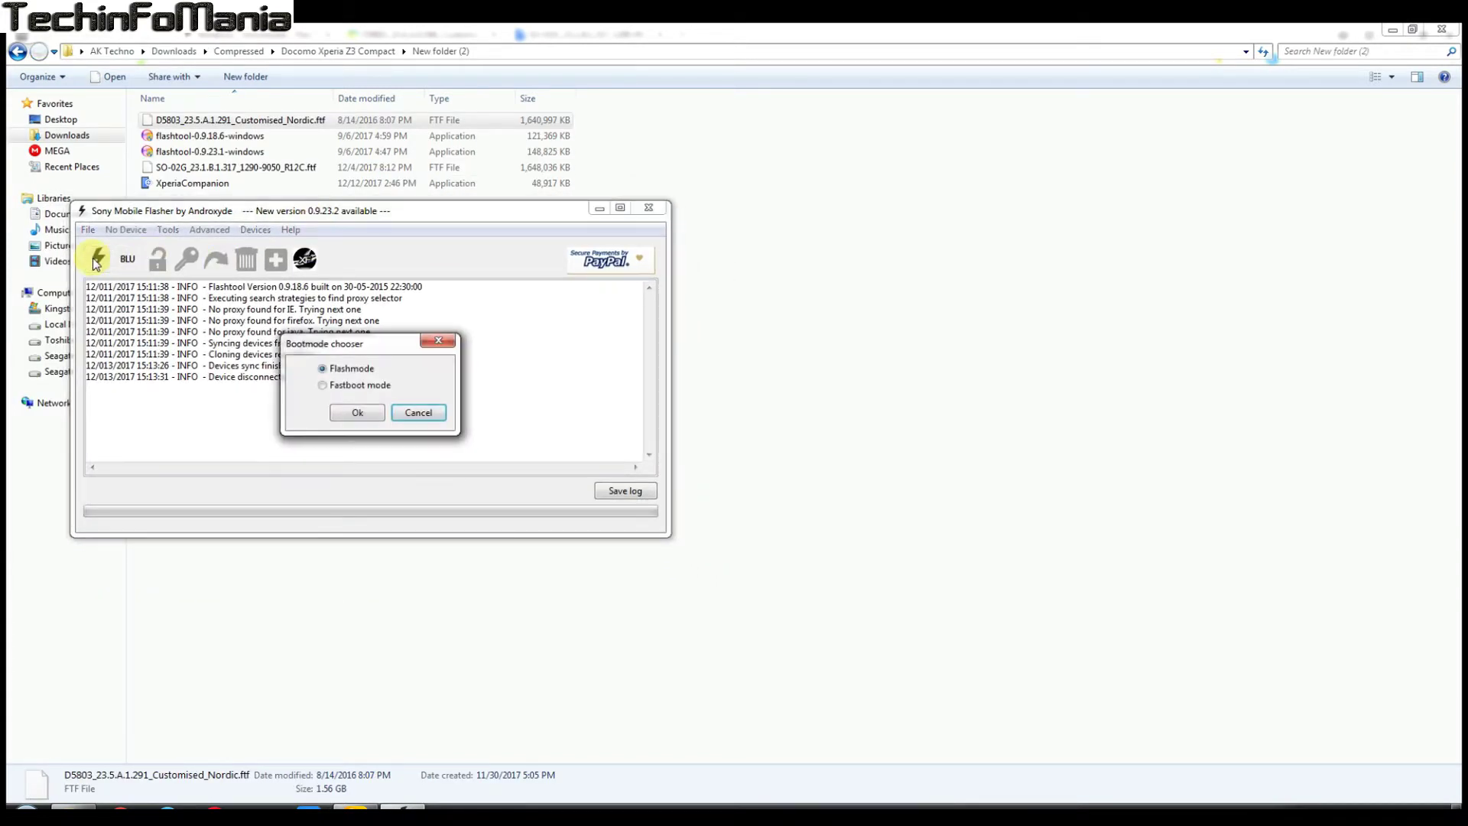
left_click(358, 413)
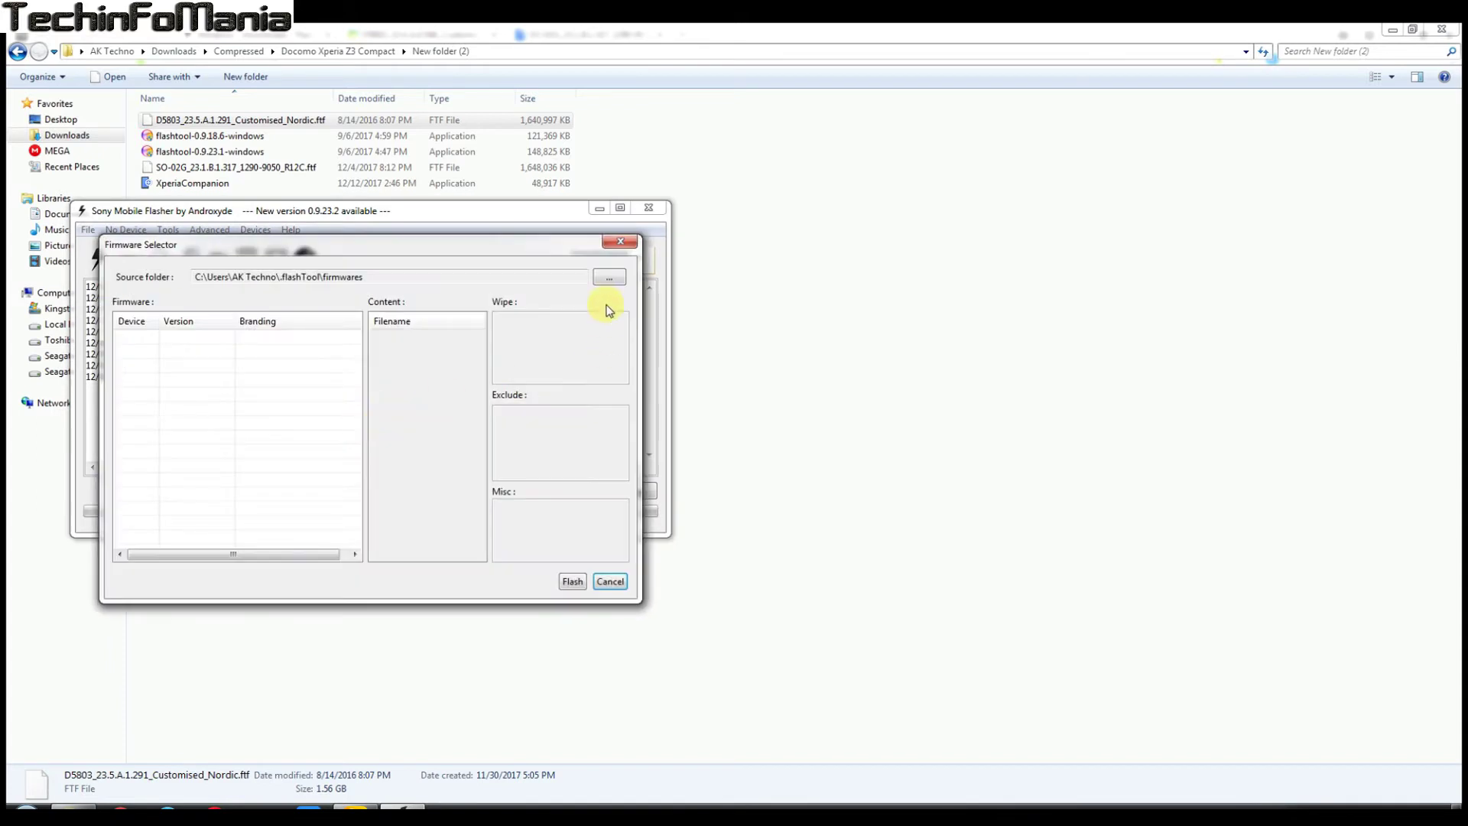
left_click(610, 280)
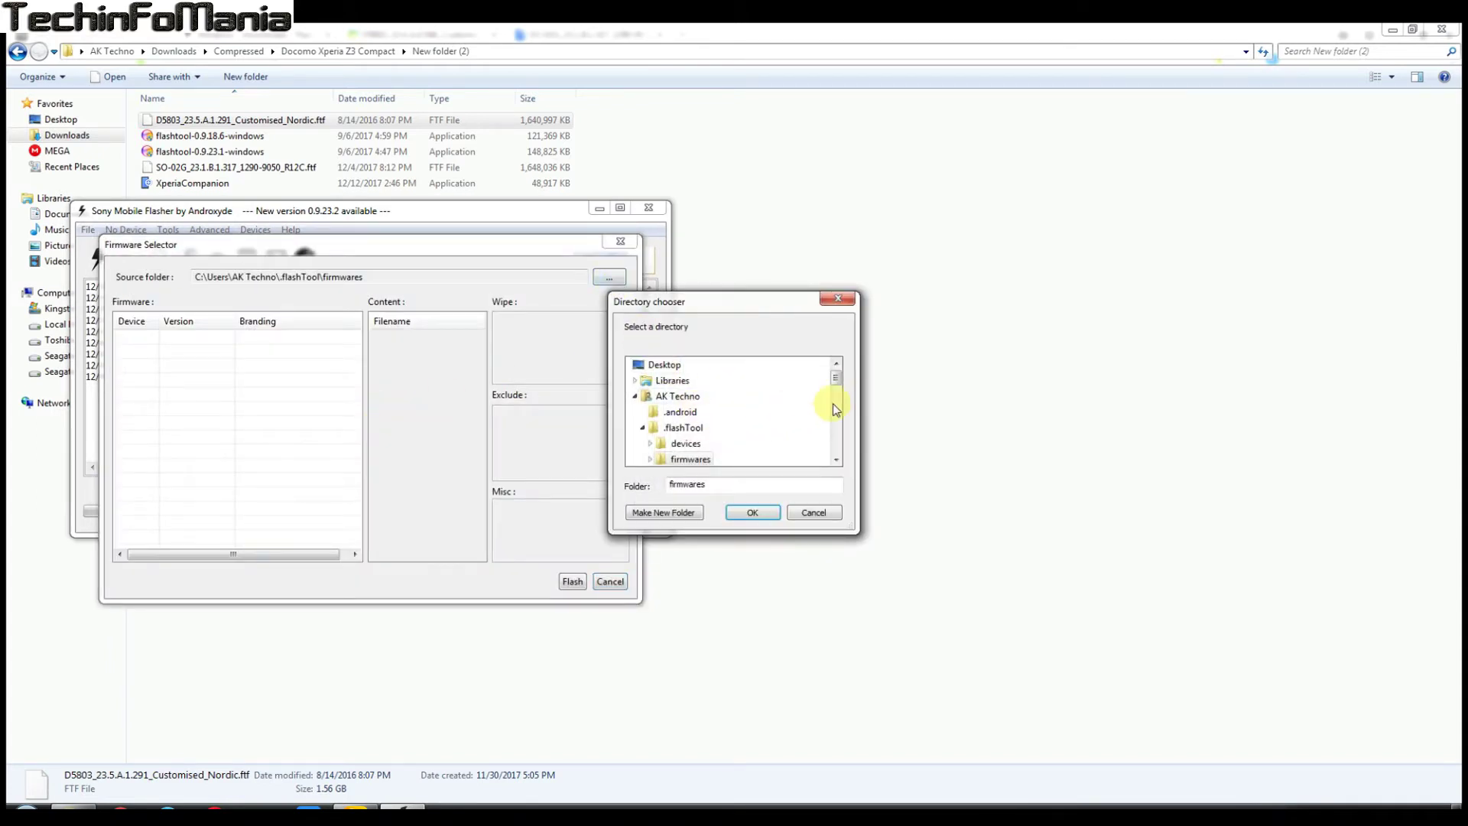
left_click_drag(838, 373, 838, 386)
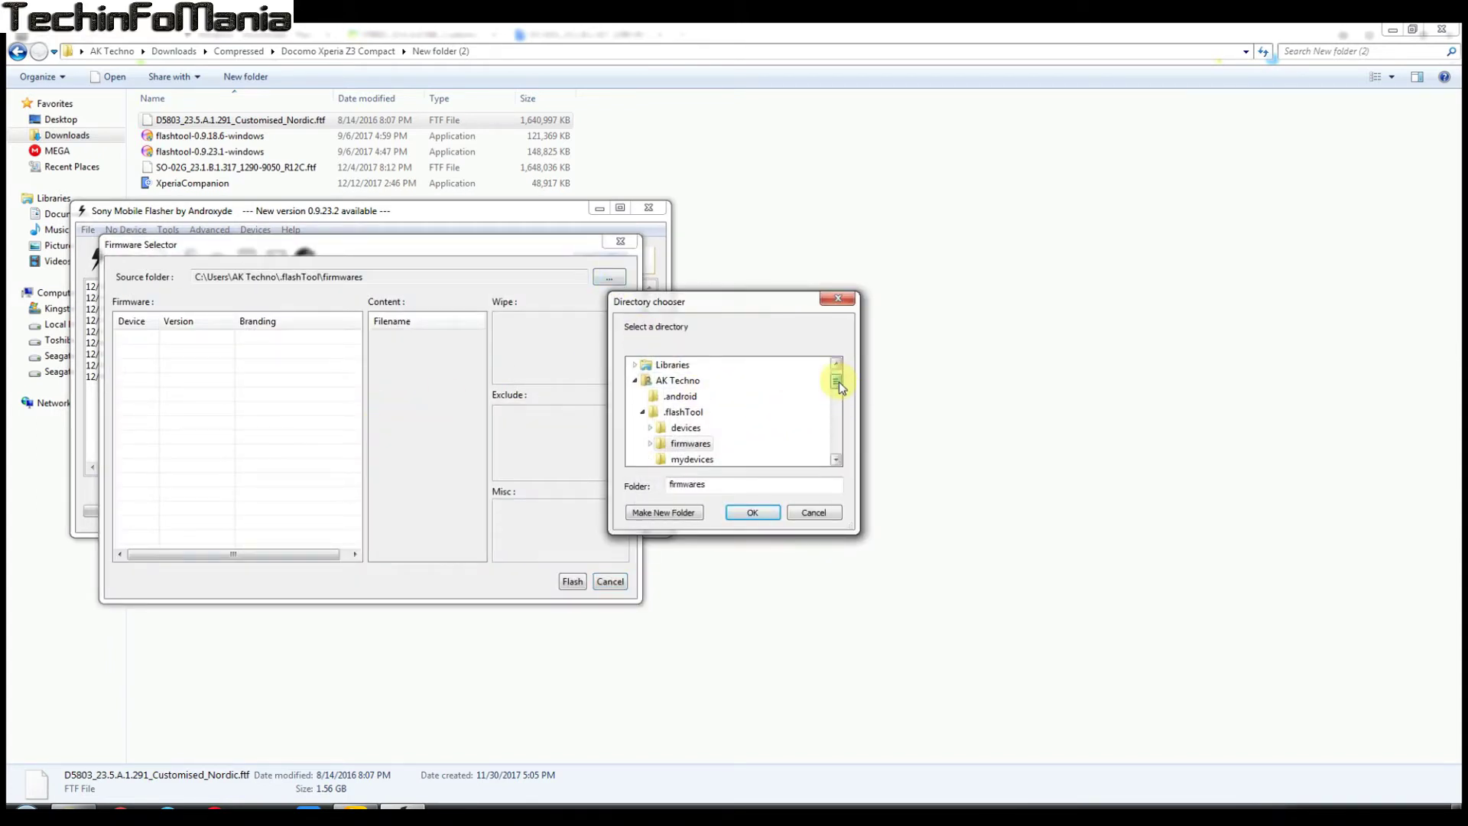
scroll(839, 386, "down", 3)
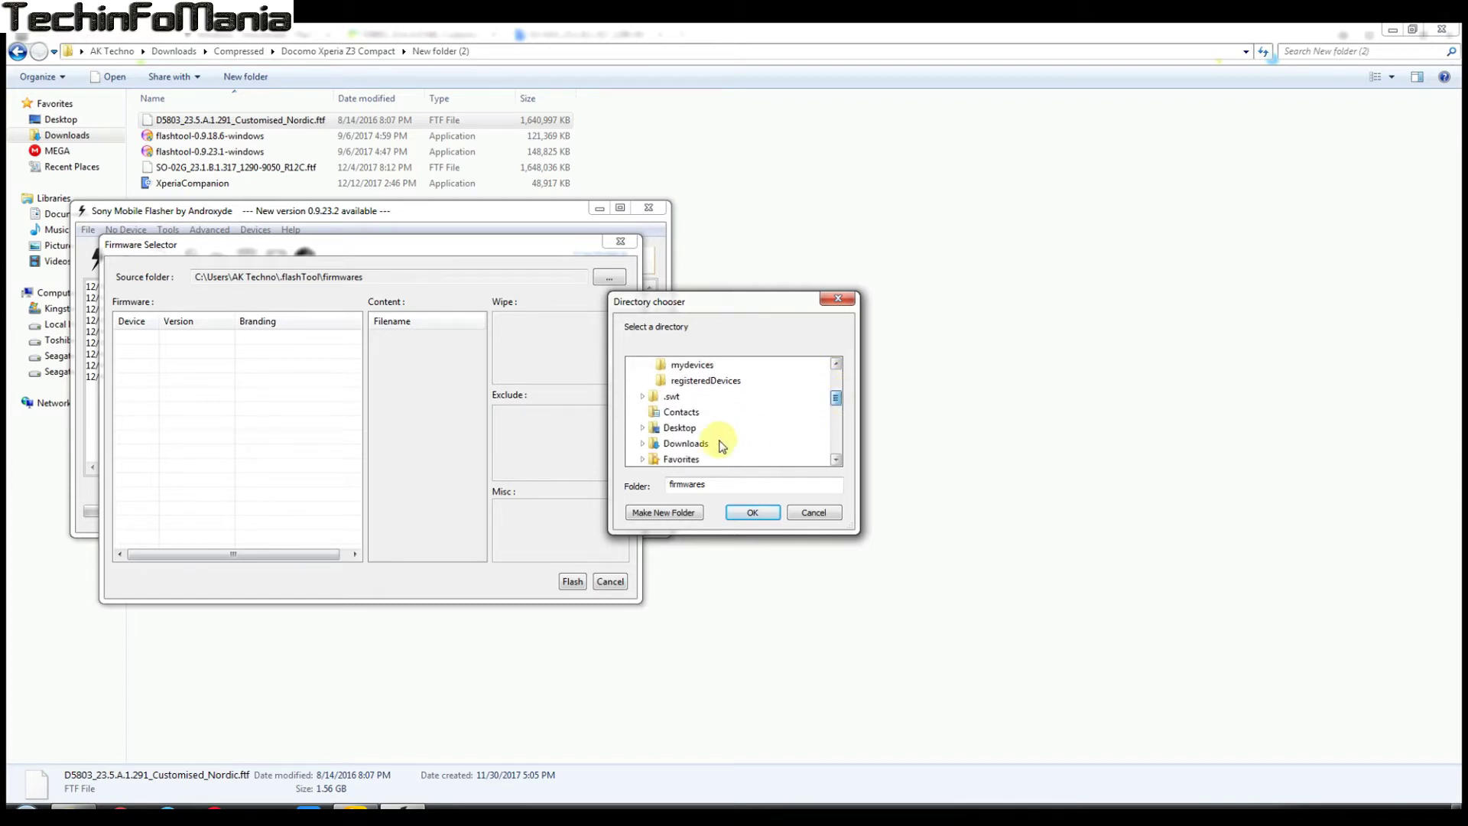
Choose Downloads > Compressed > Docomo Xperia Z3 Compact > New folder (2) as firmware source.
double_click(685, 444)
double_click(695, 373)
scroll(778, 402, "up", 2)
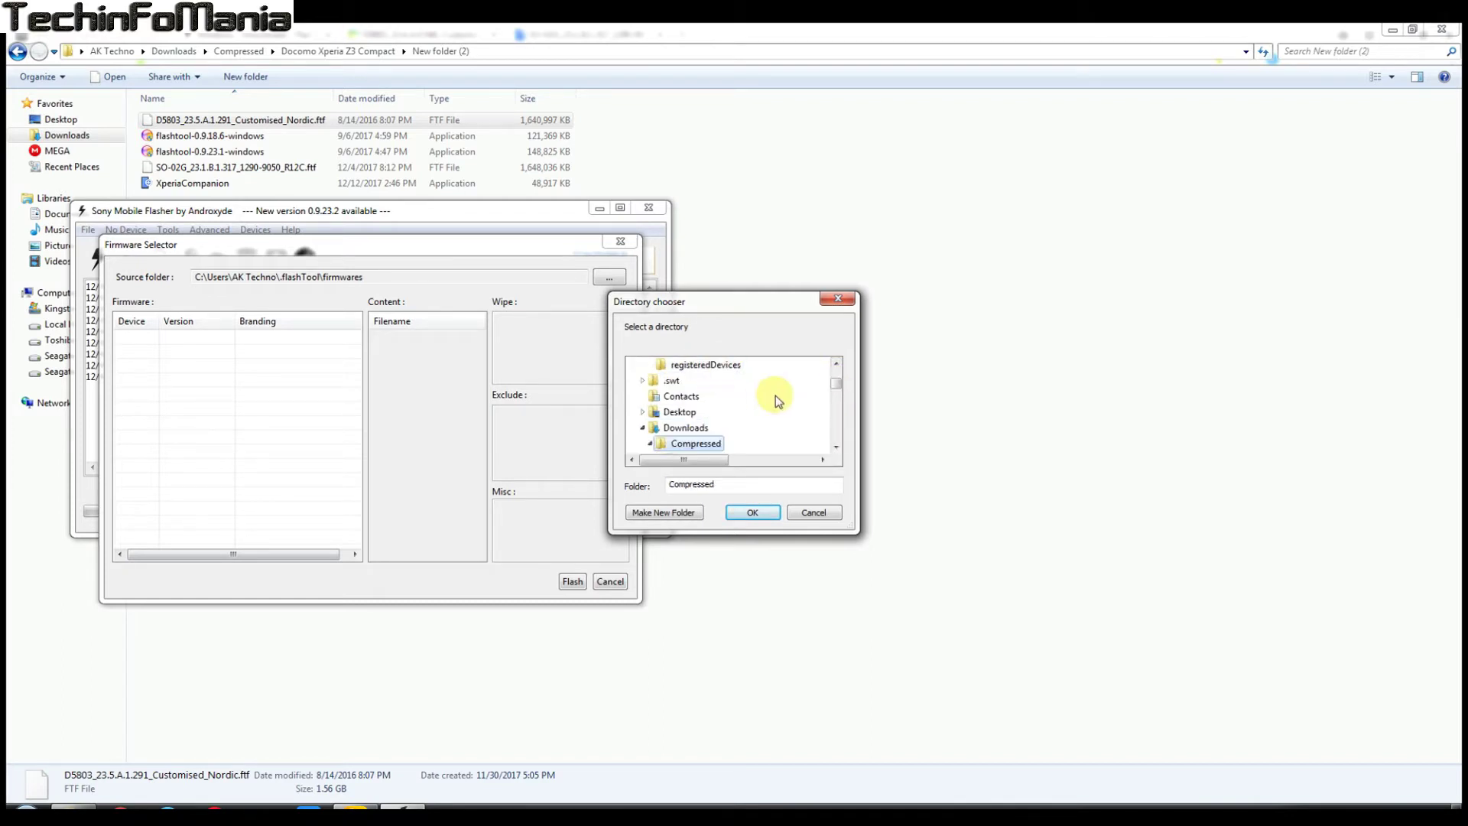
scroll(778, 401, "down", 2)
double_click(719, 382)
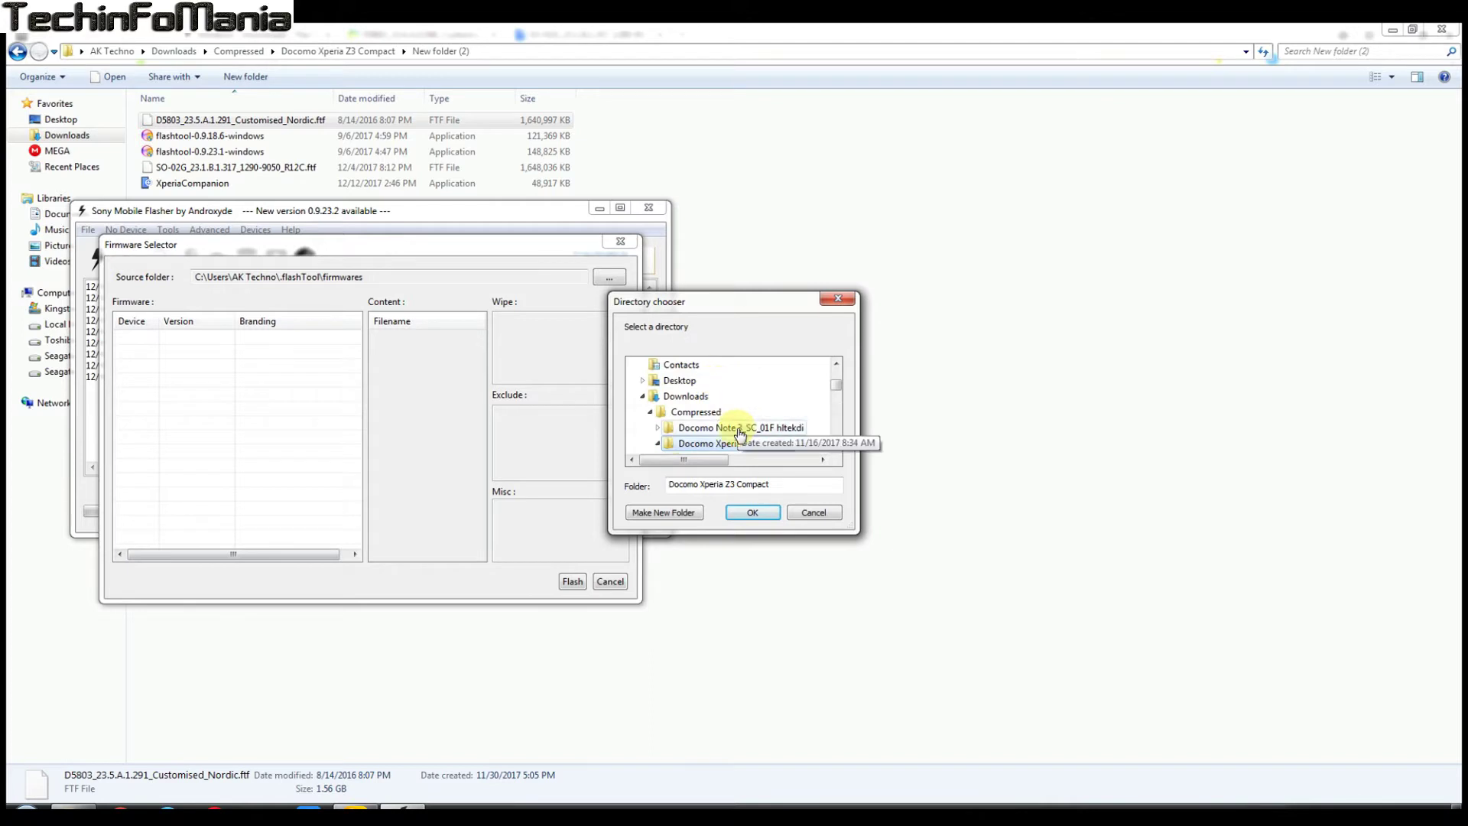
left_click(745, 429)
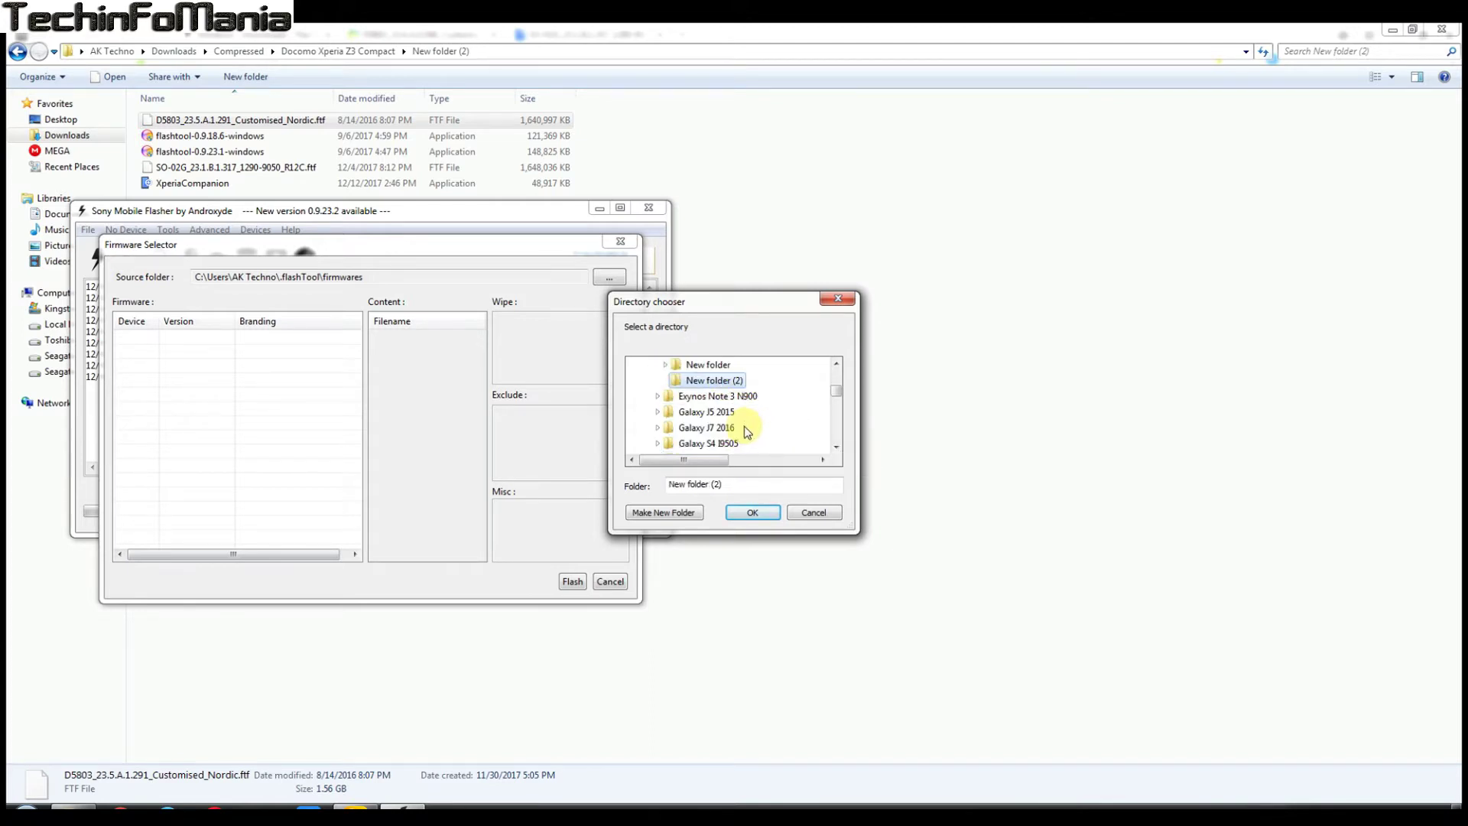
left_click(752, 513)
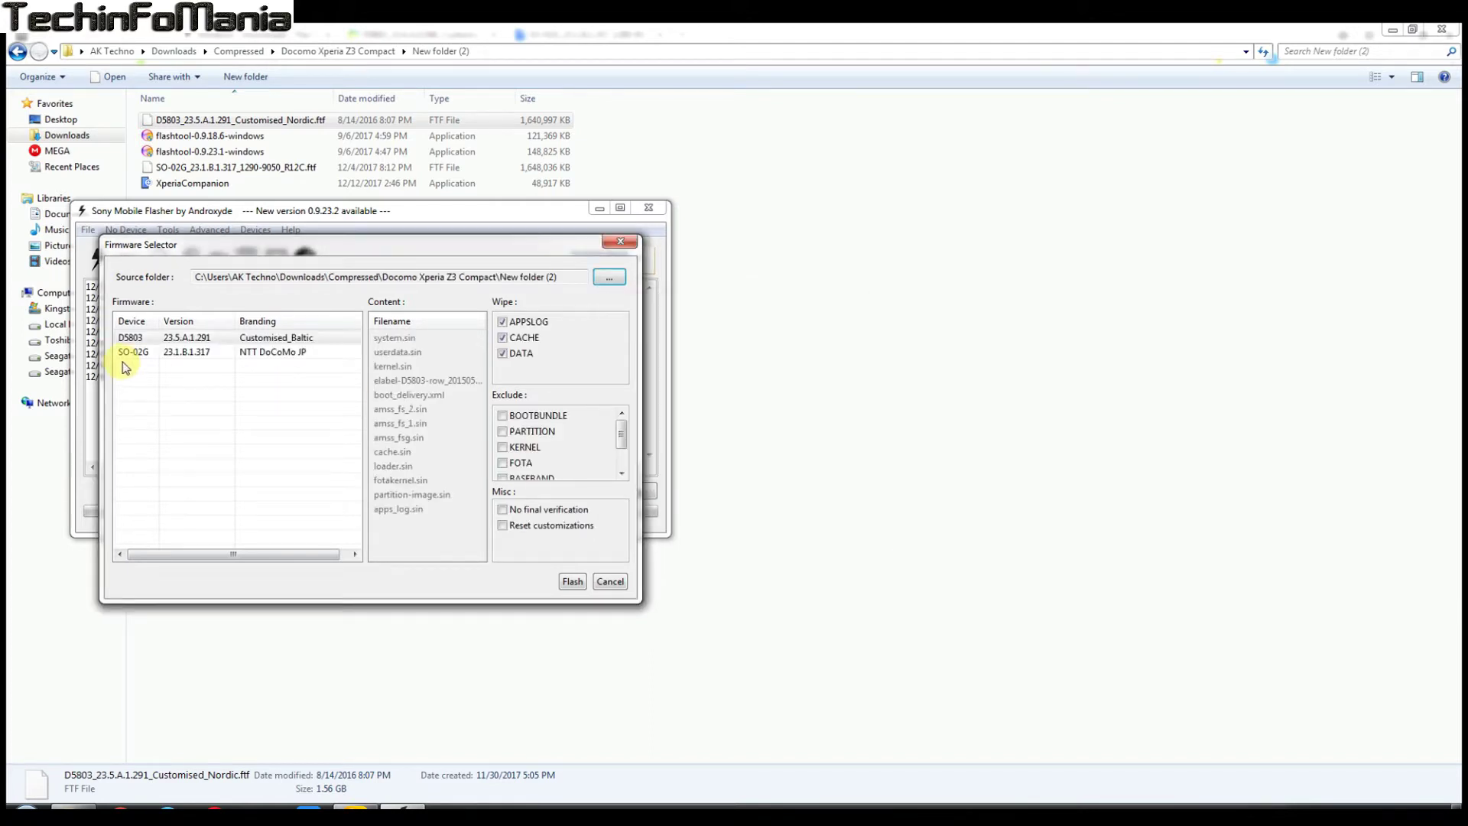
Select the D5803 firmware, exclude PARTITION and BASEBAND, and start flashing.
left_click(133, 340)
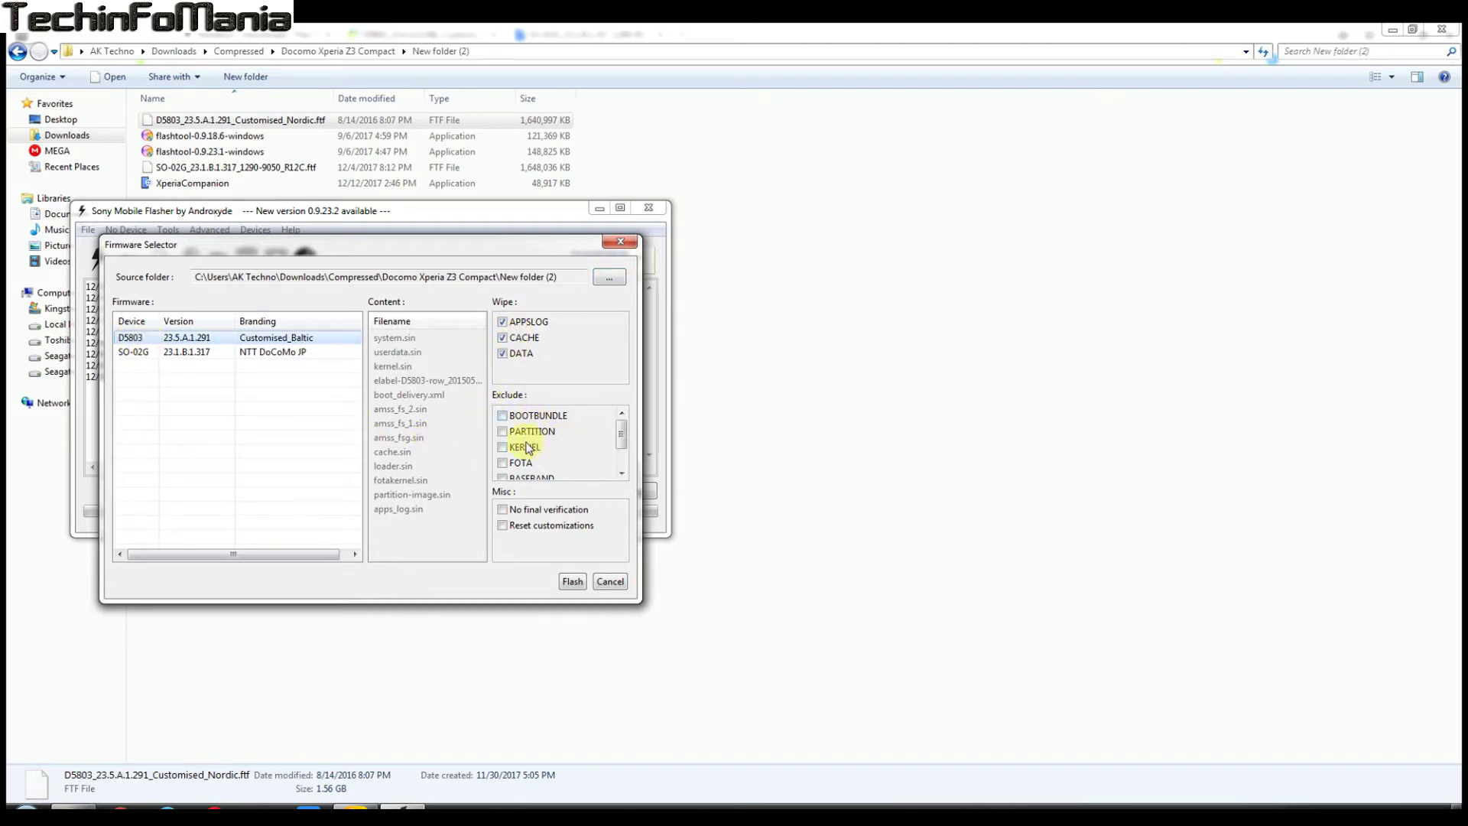
left_click(503, 433)
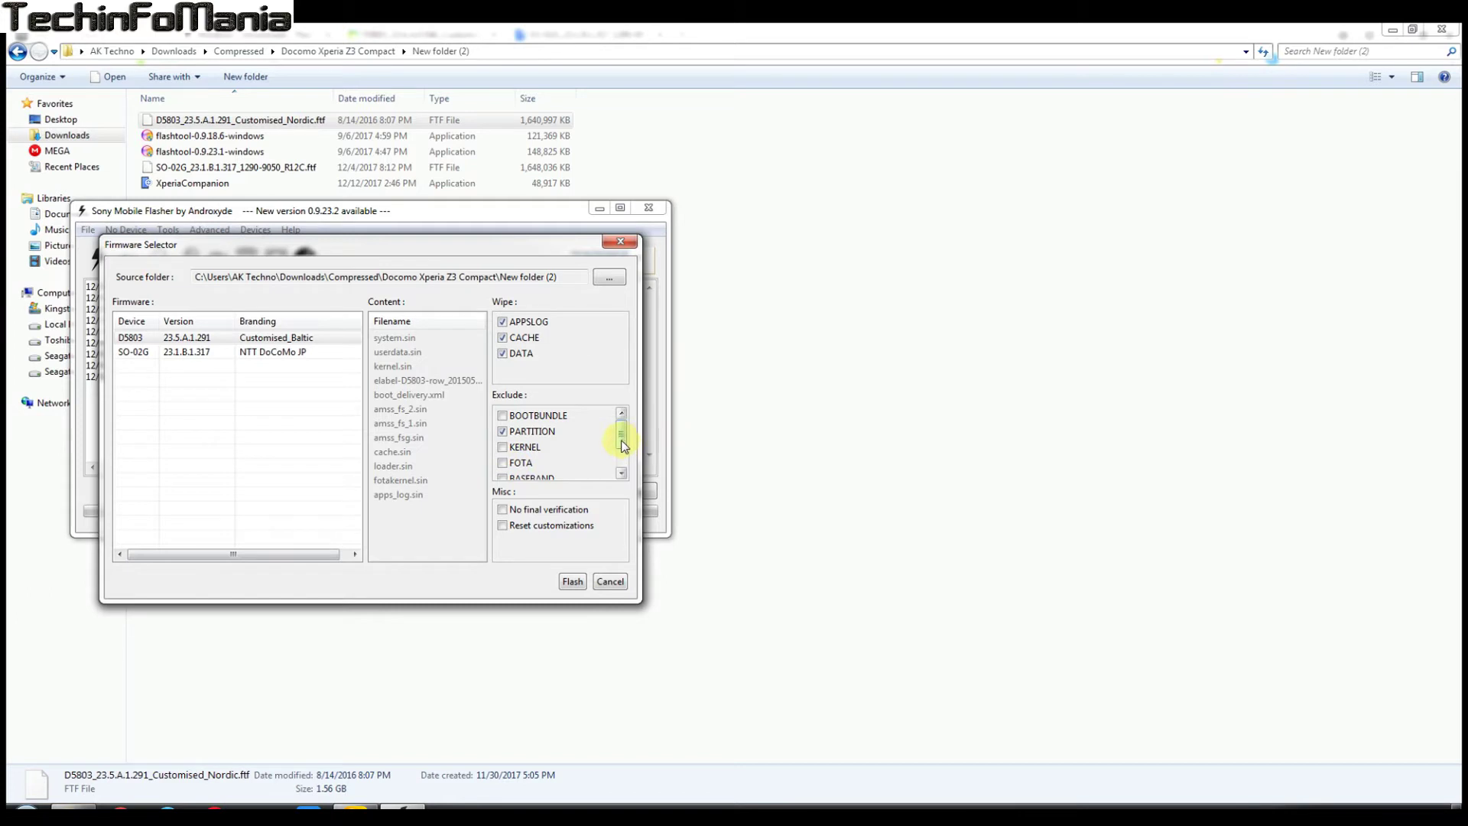
scroll(623, 445, "down", 1)
left_click(503, 463)
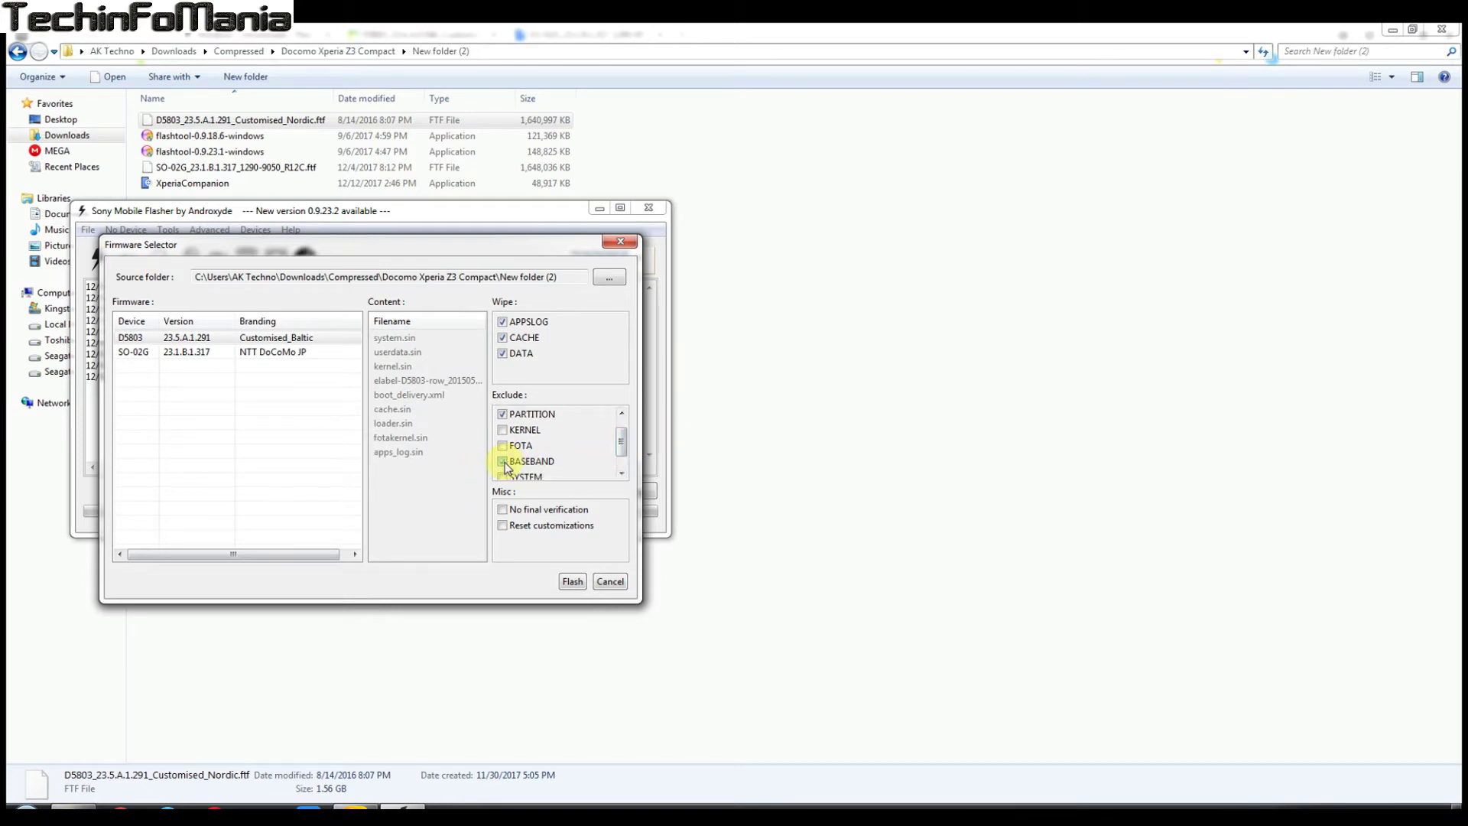
mouse_move(623, 448)
left_mouse_down()
mouse_move(622, 462)
mouse_move(622, 425)
left_mouse_up()
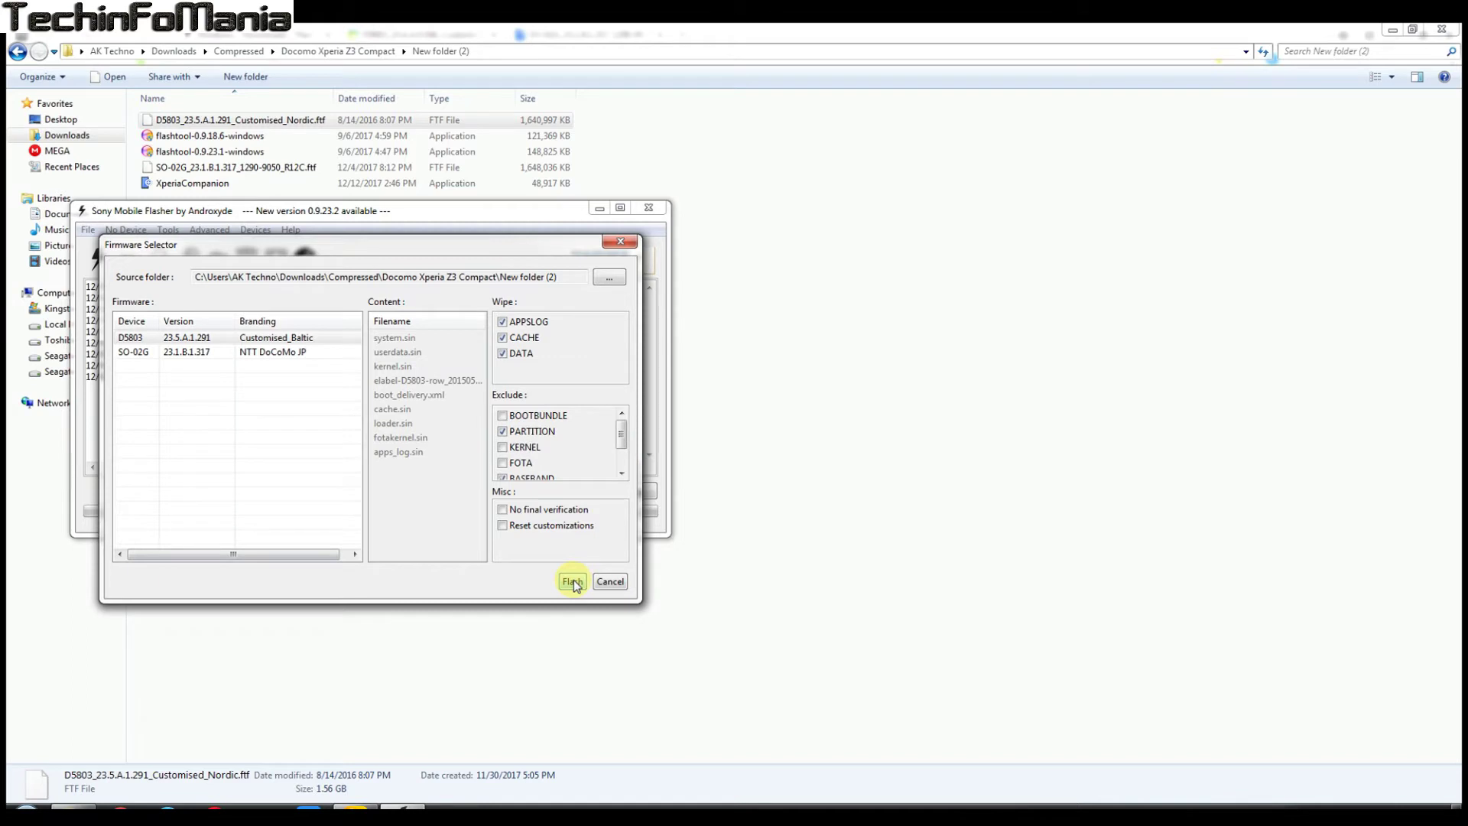
left_click(574, 582)
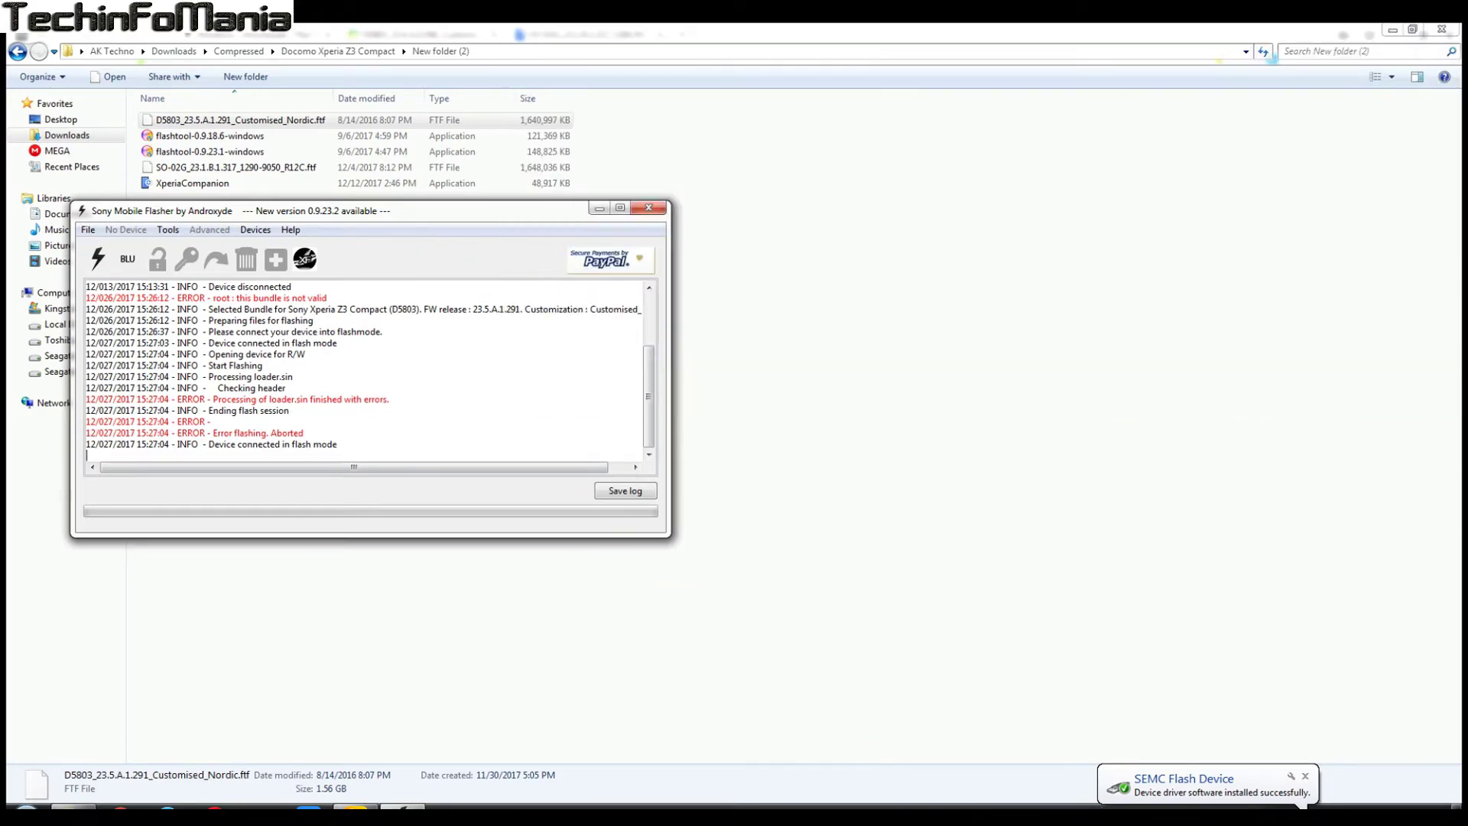
Review the SEMC Flash Device driver installation details, then close them.
left_click(1204, 793)
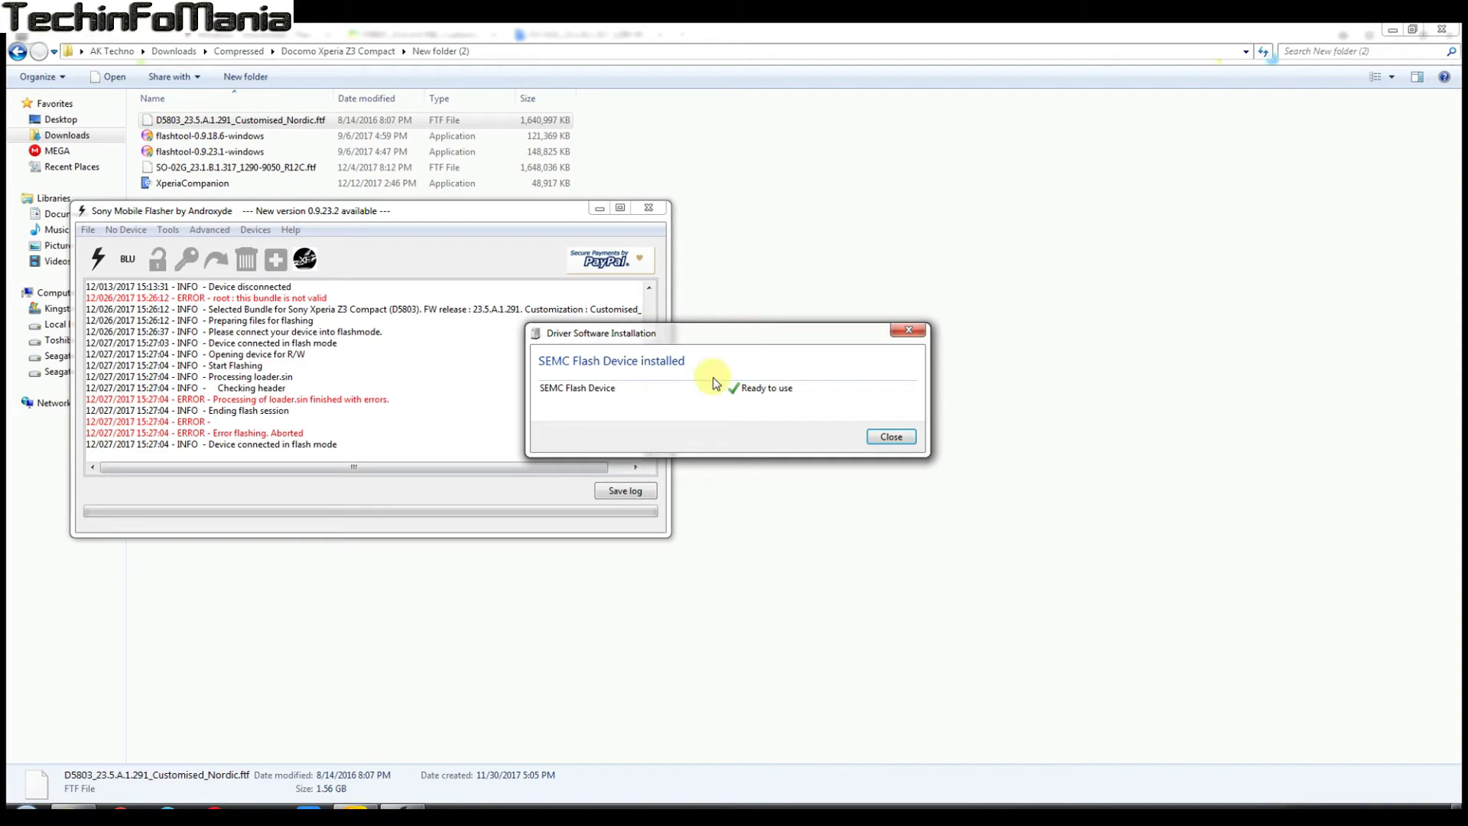
left_click(887, 441)
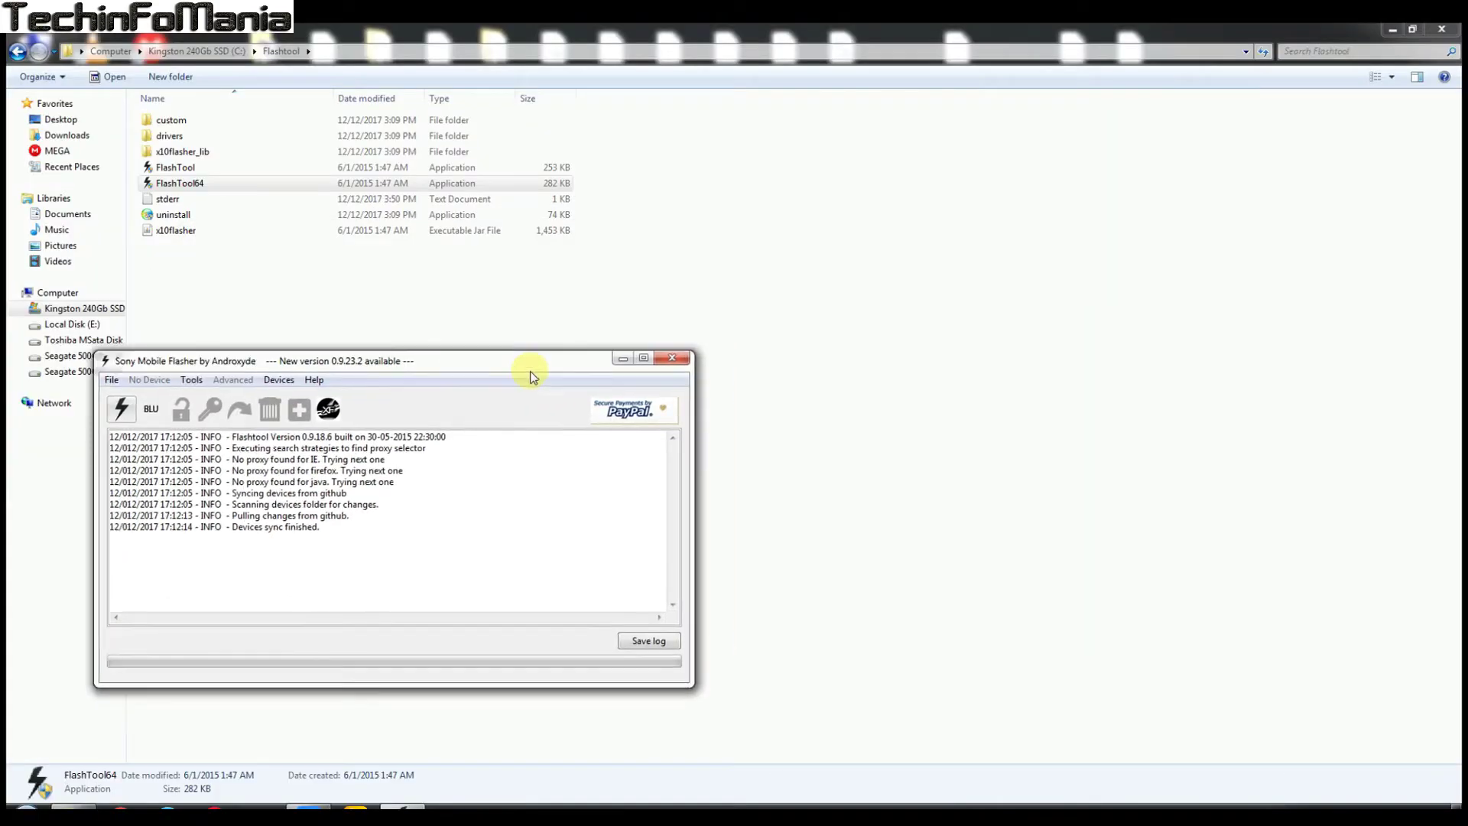
Move Flashtool lower on the desktop and begin a new flash in Flashmode.
left_click_drag(549, 372, 449, 480)
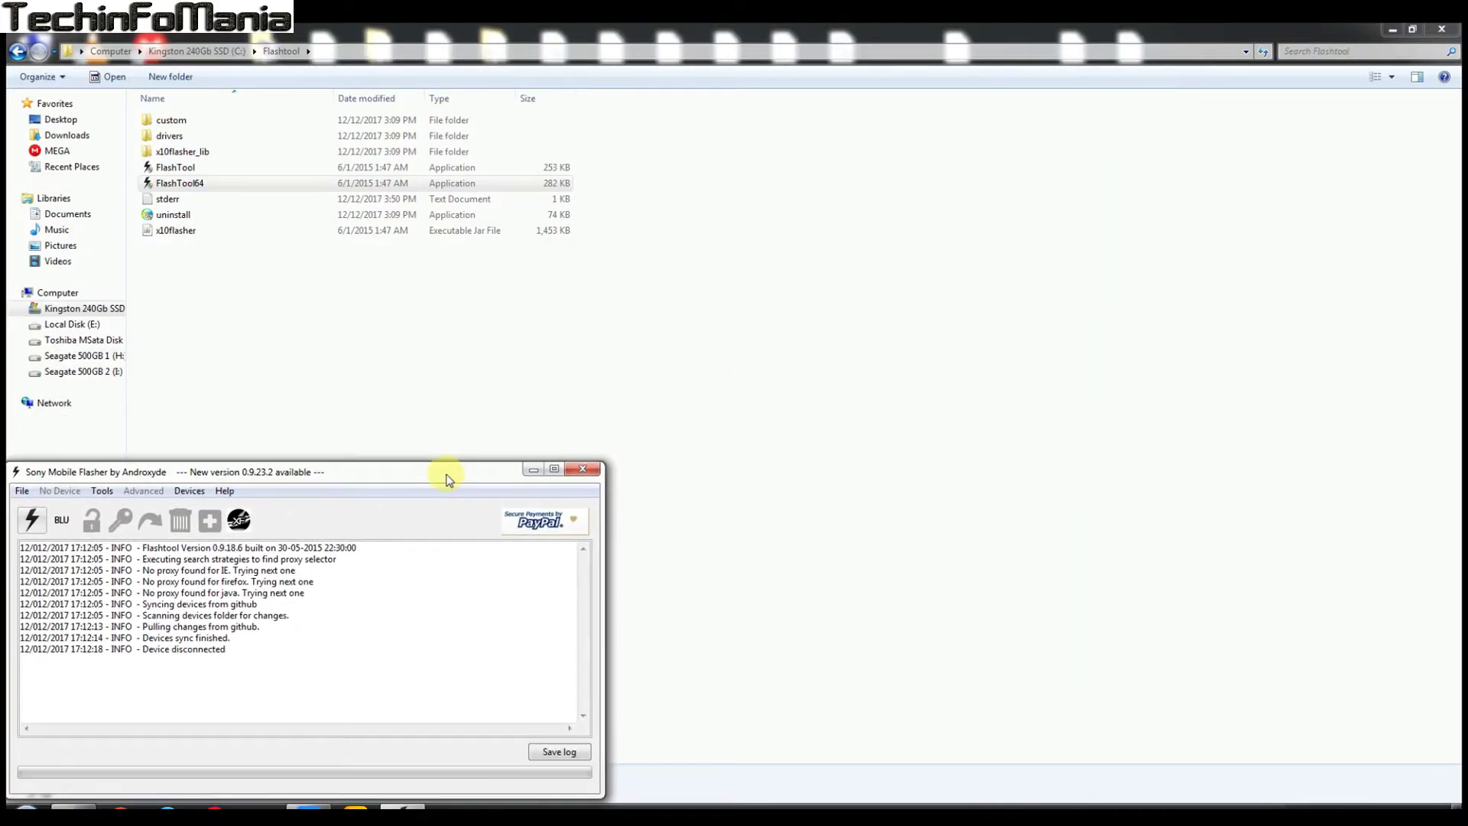
left_click(32, 521)
left_click(291, 674)
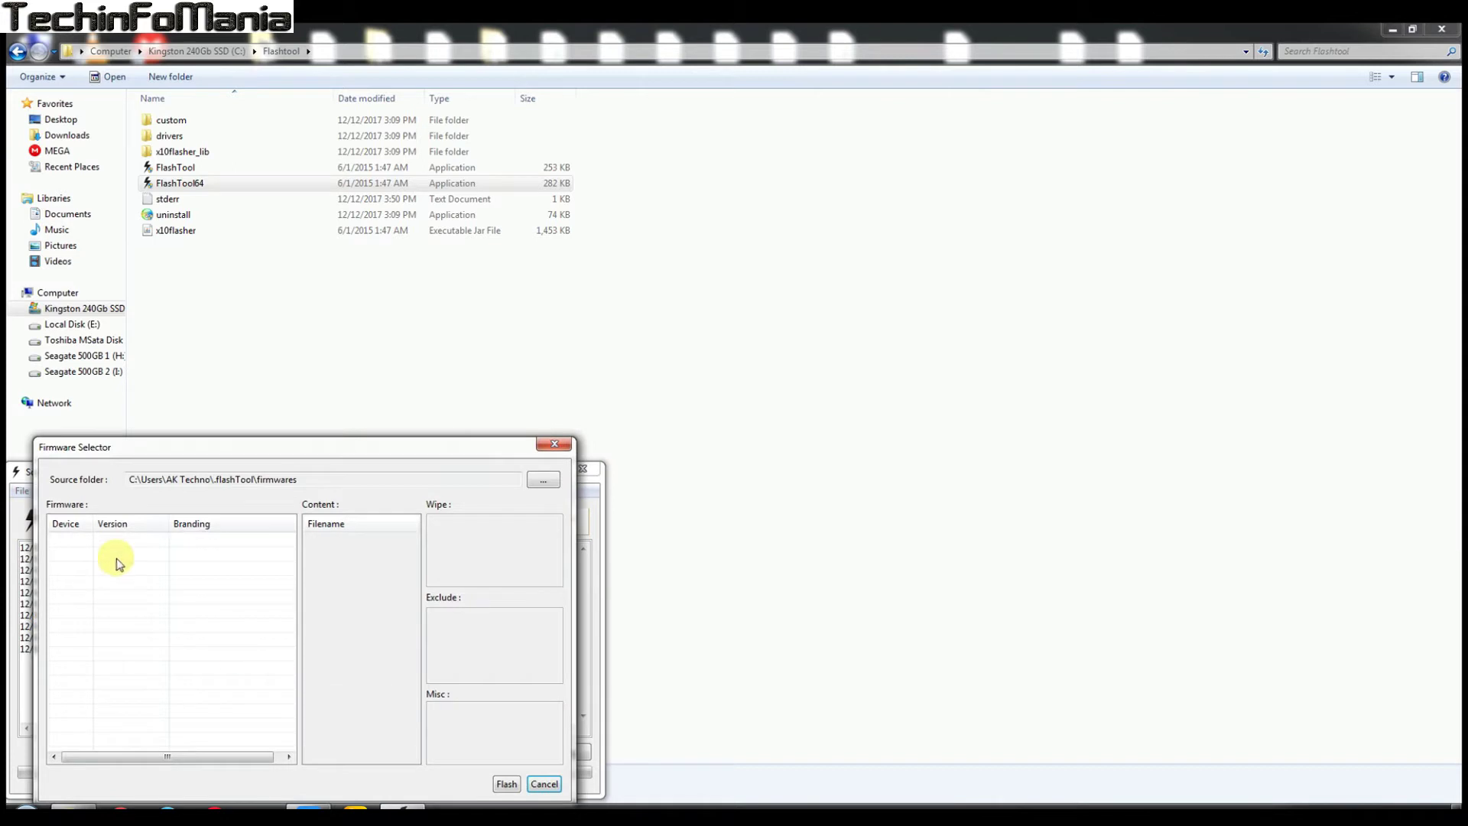
Set New folder (2) under Downloads > Compressed > Docomo Xperia Z3 Compact as firmware source.
left_click(543, 479)
left_click_drag(730, 306, 146, 455)
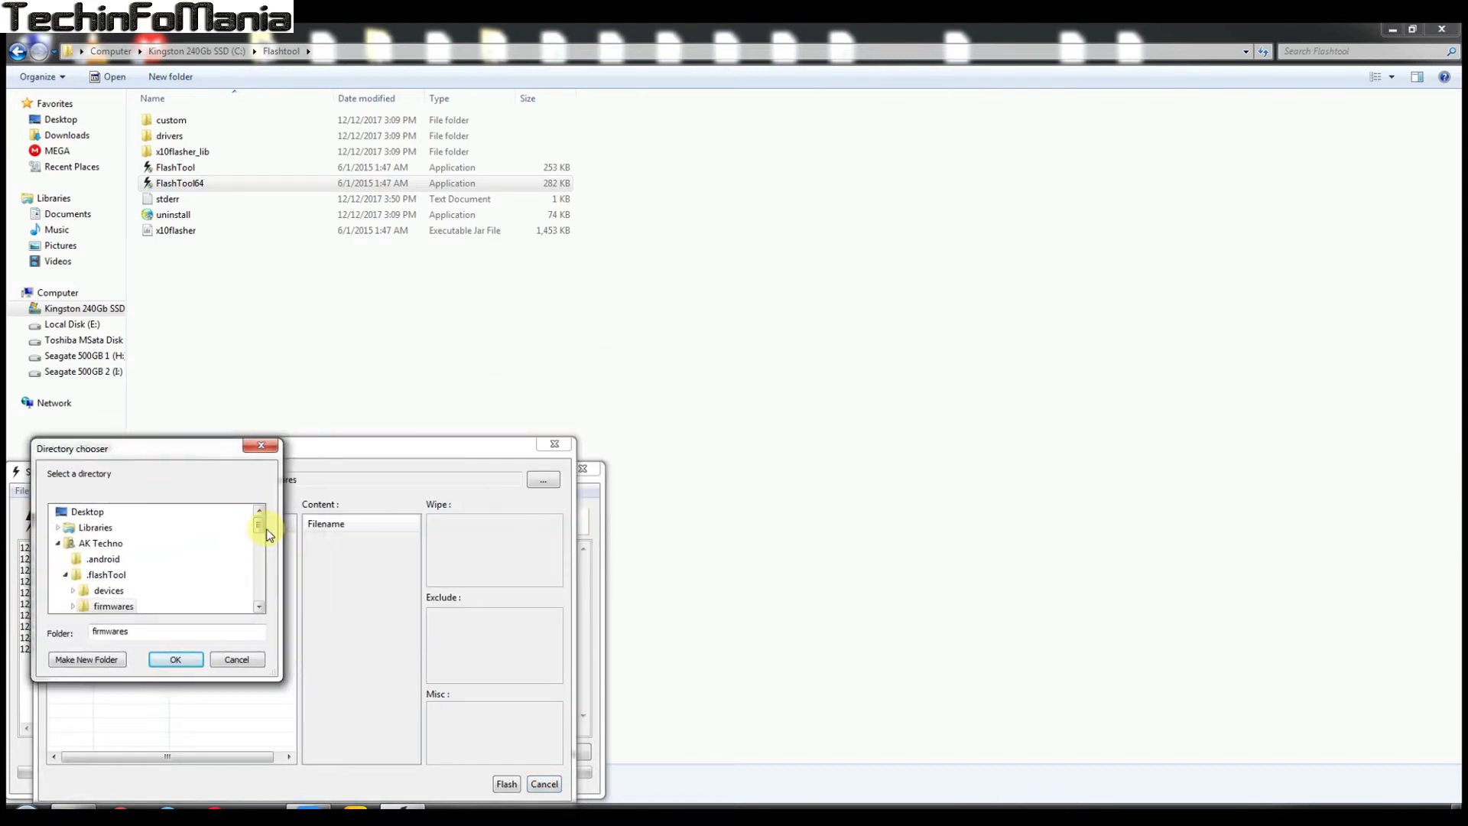
scroll(259, 596, "down", 6)
left_click(108, 543)
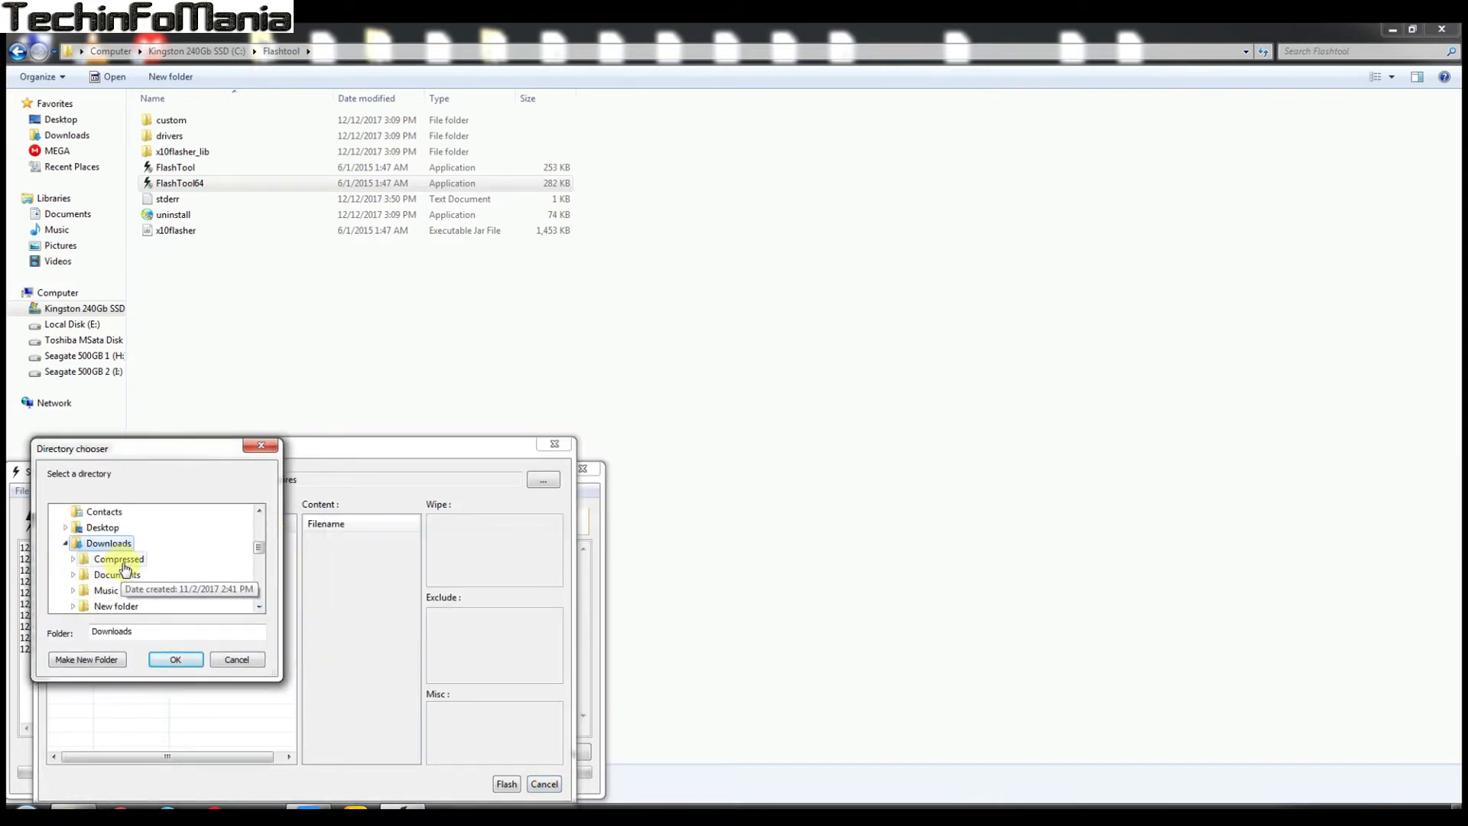
double_click(122, 560)
double_click(126, 542)
left_click(118, 574)
left_click(175, 659)
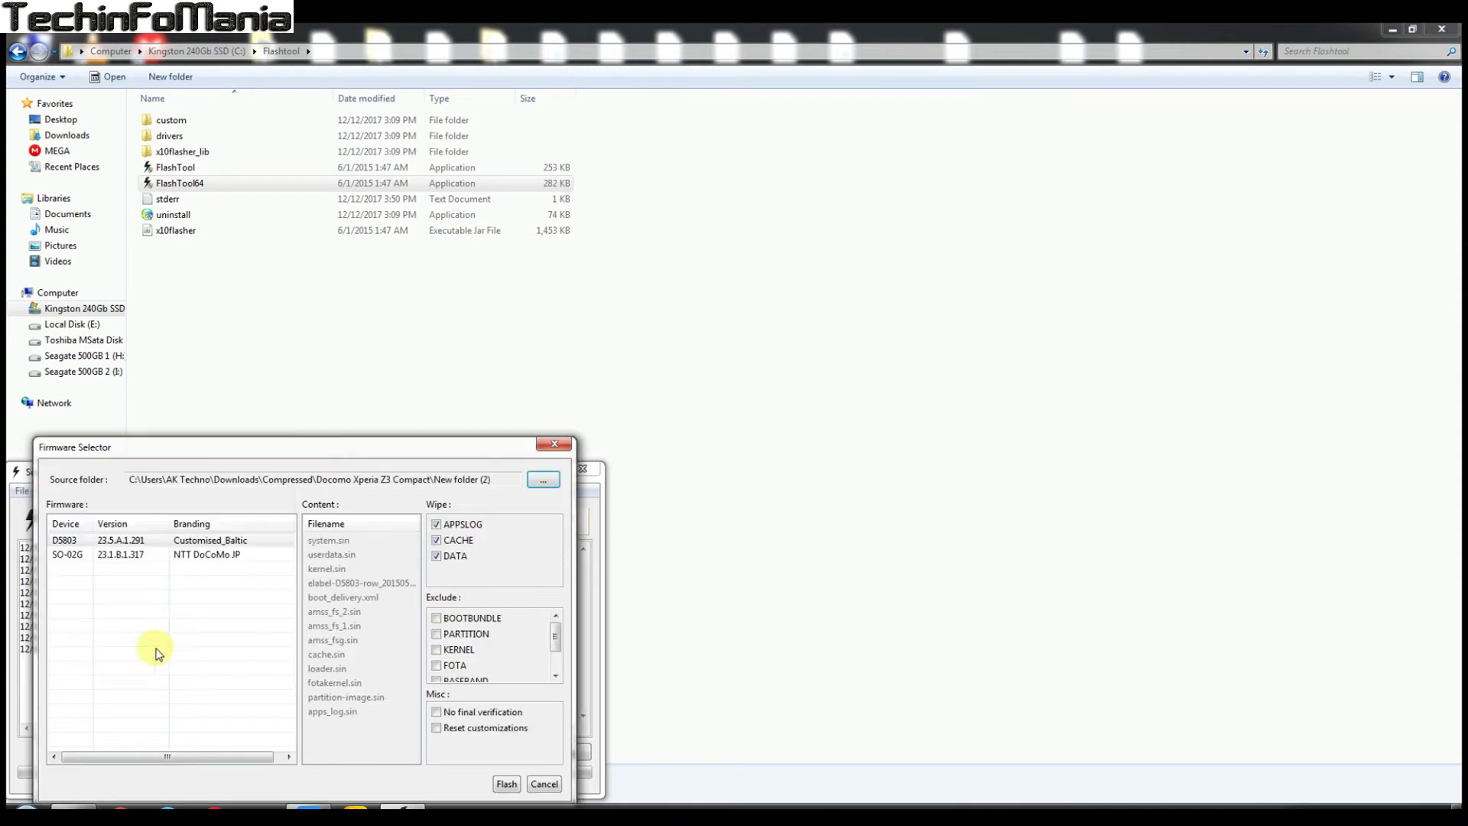
Exclude PARTITION and BASEBAND and flash the D5803 firmware.
left_click(438, 635)
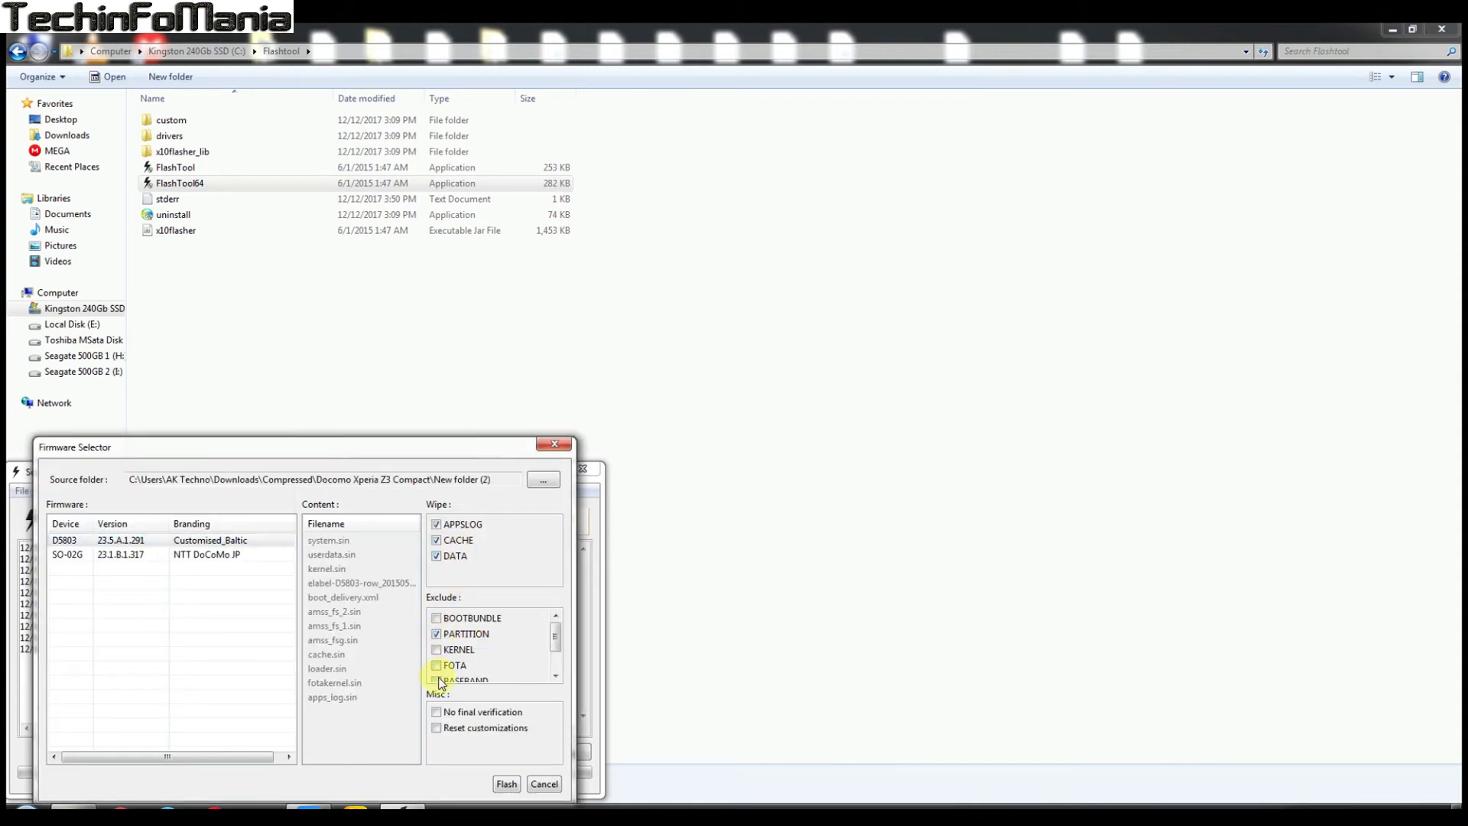
left_click(556, 676)
left_click(555, 676)
left_click(437, 648)
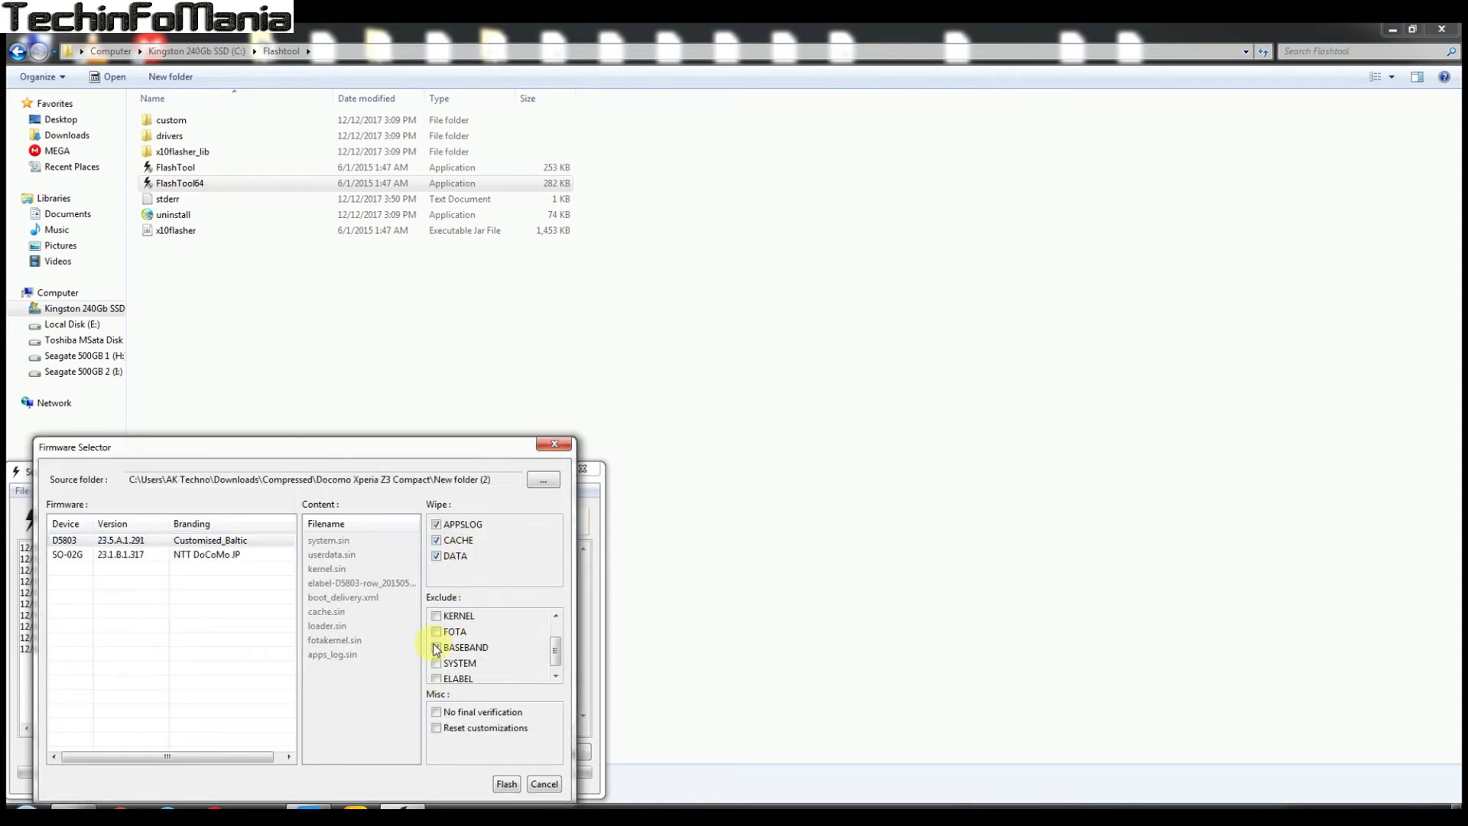
left_click(556, 675)
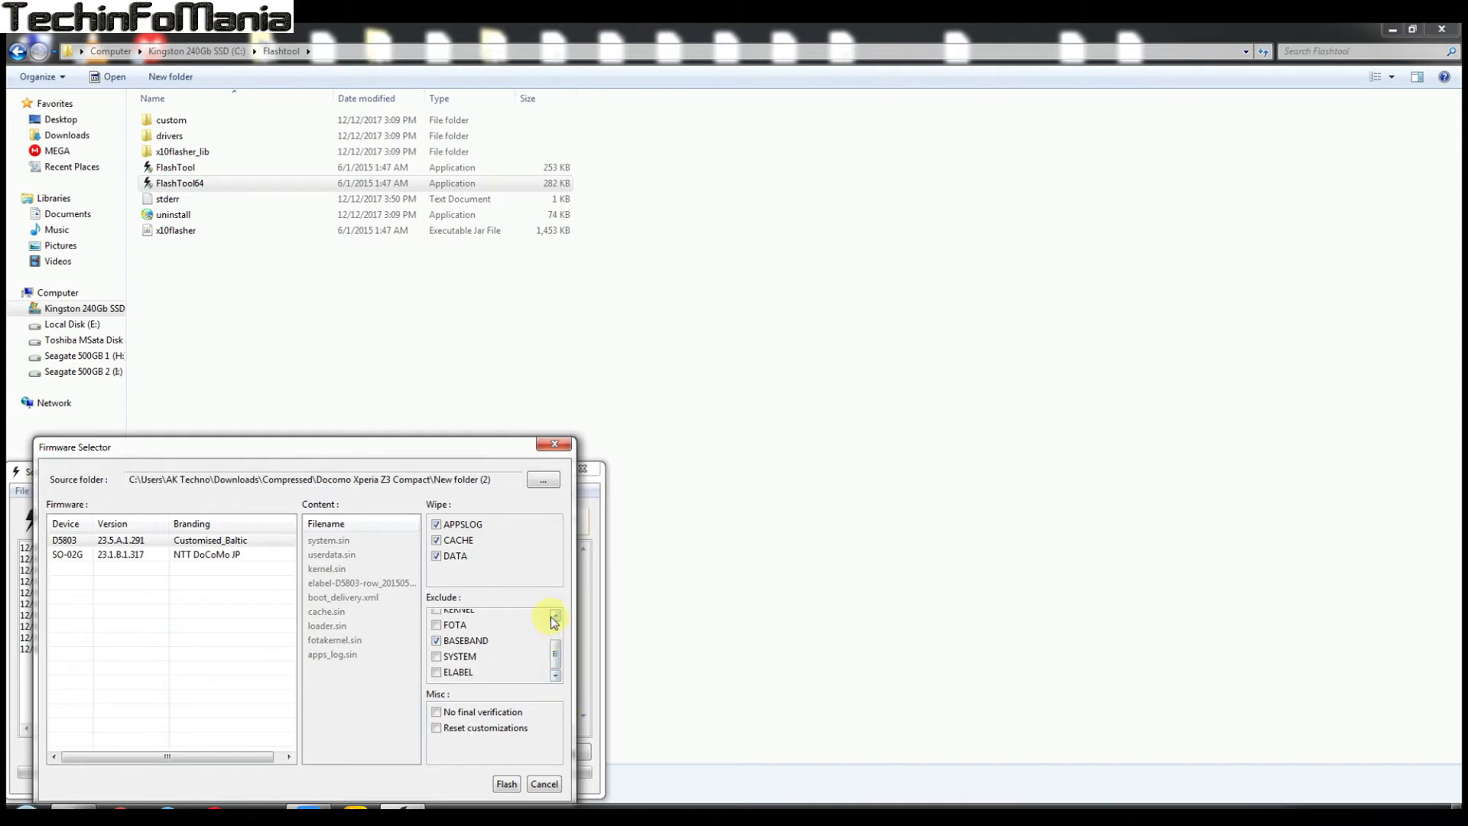
left_click(555, 616)
left_click(554, 616)
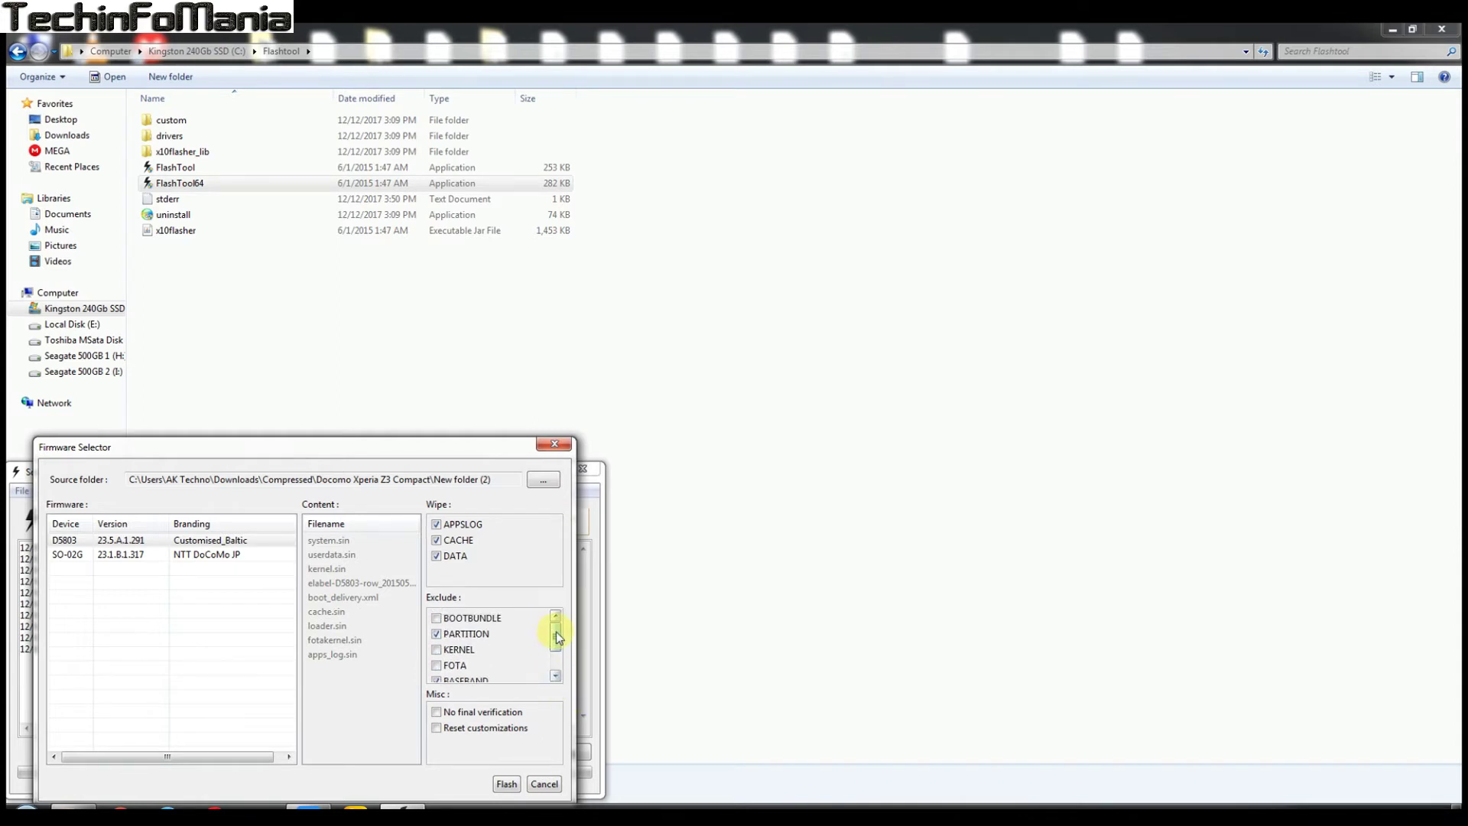
left_click_drag(556, 636, 557, 636)
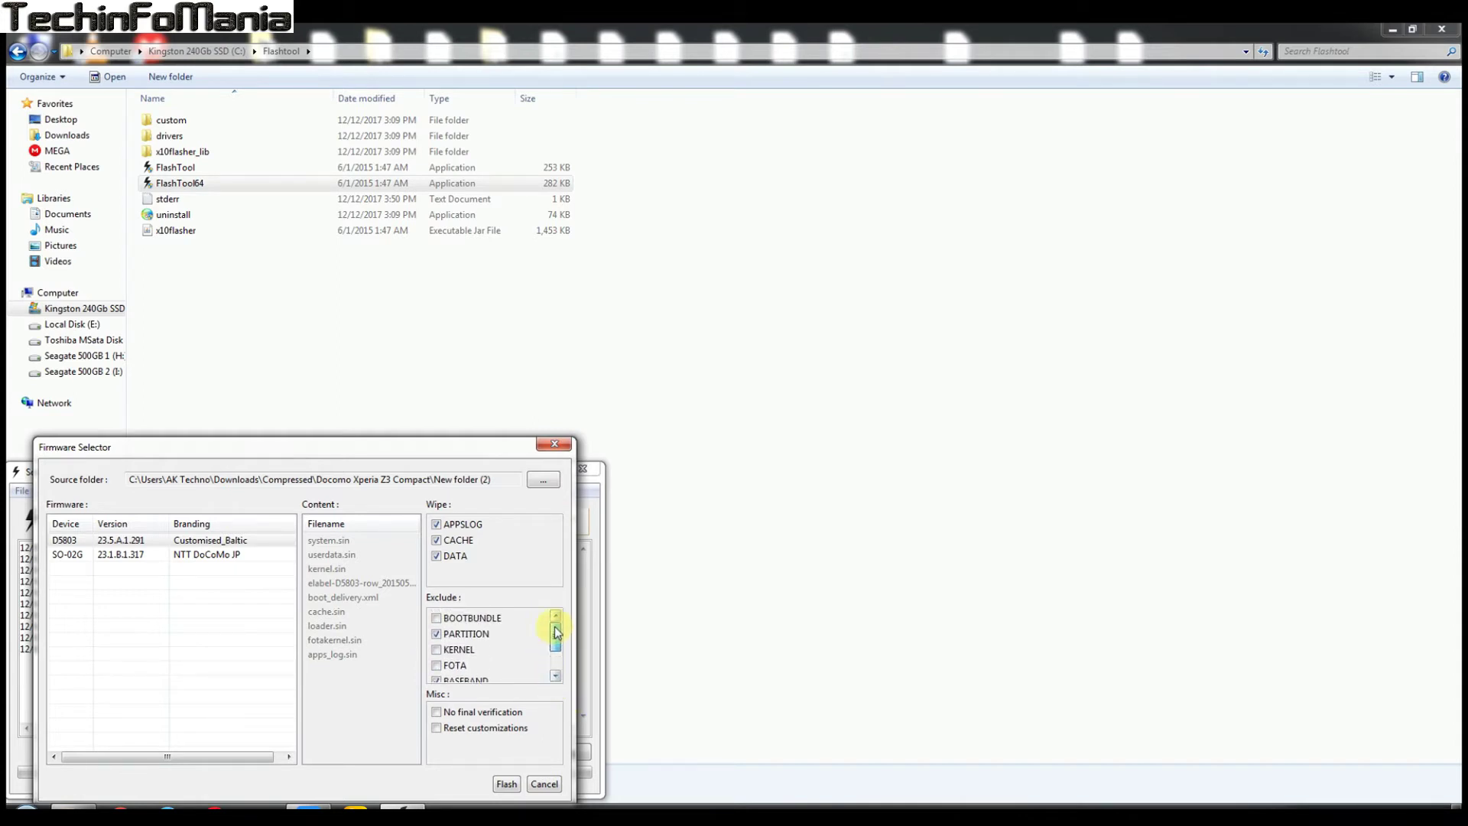
left_click(504, 785)
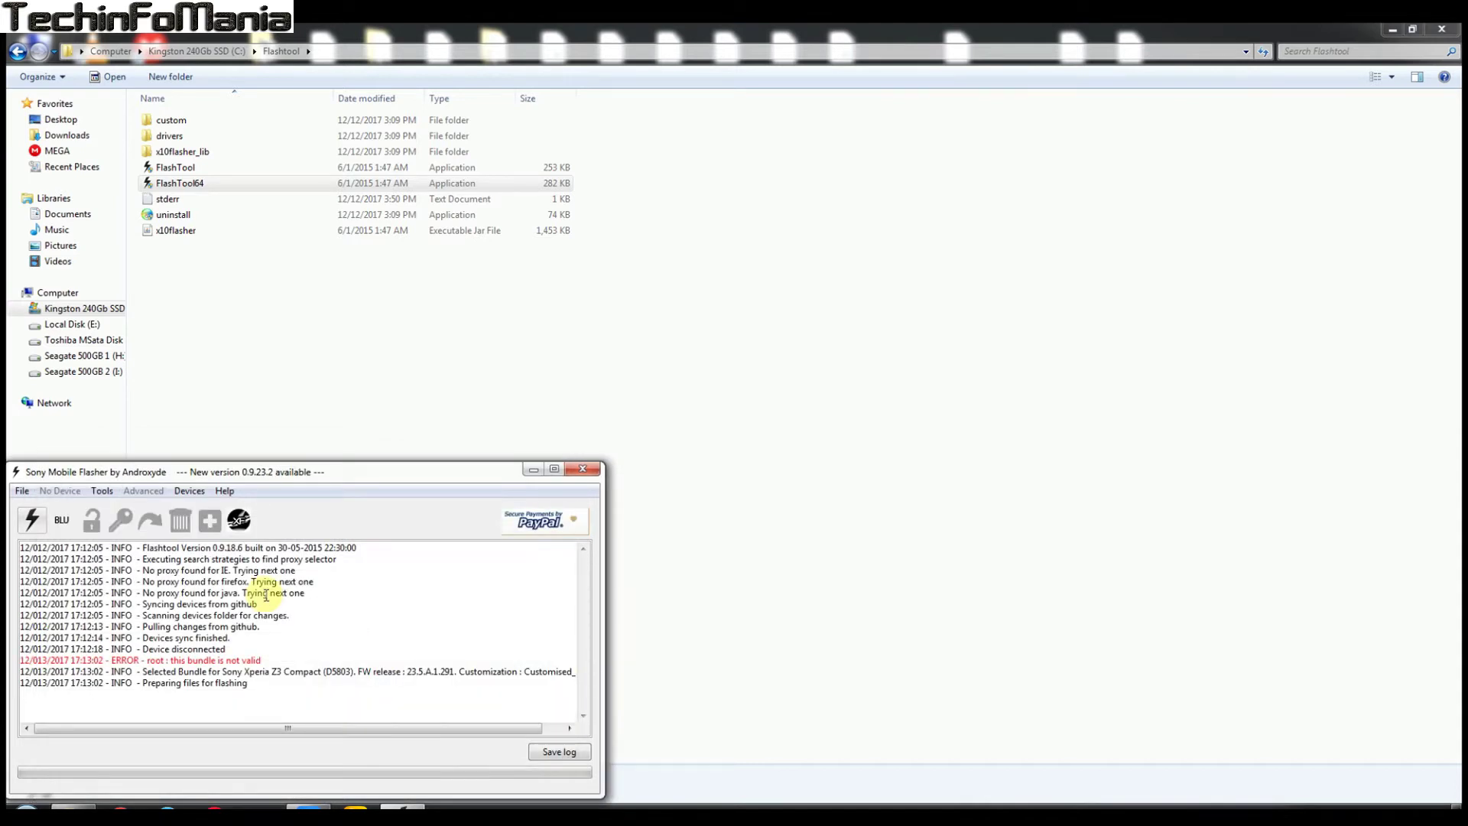